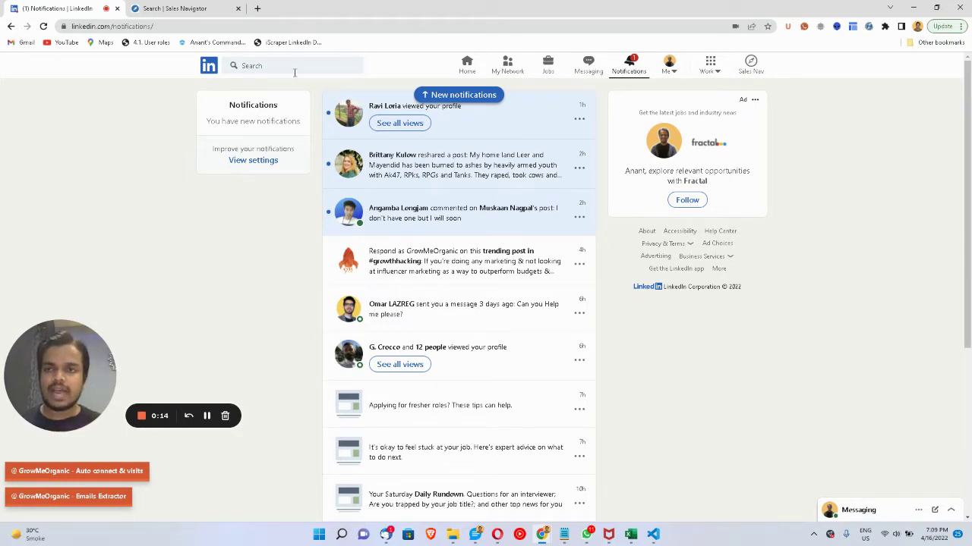
- Search LinkedIn for 'vp sales' and filter the results to Groups only
left_click(294, 68)
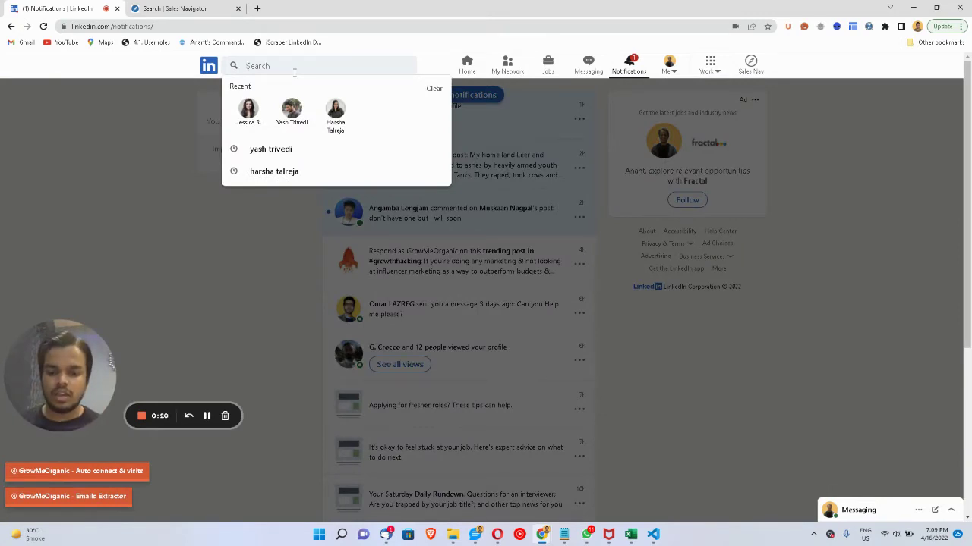
type("vp sales")
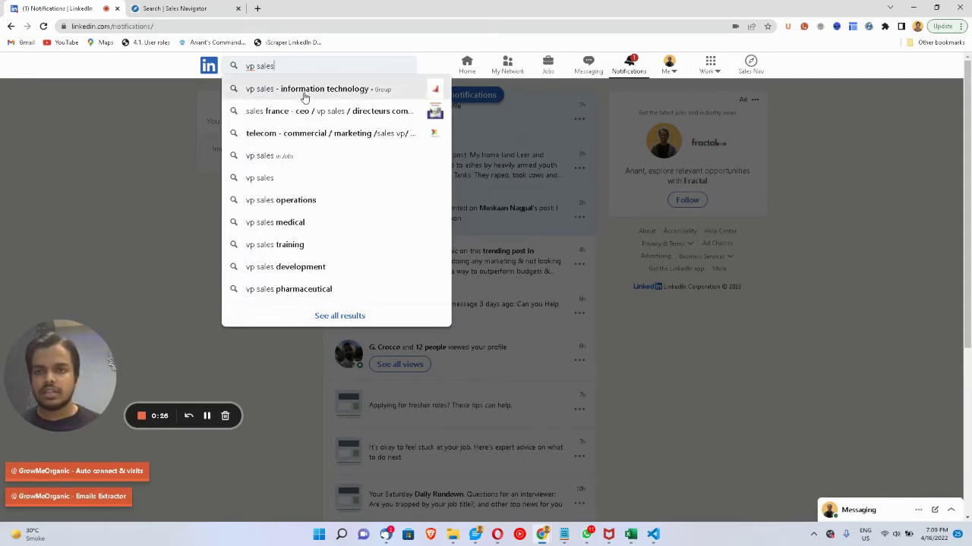
left_click(311, 318)
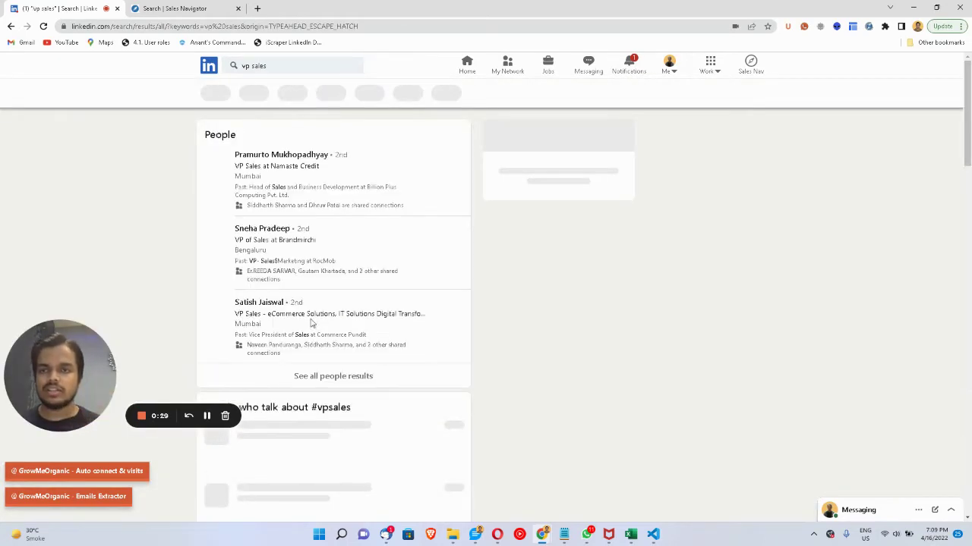
left_click(291, 93)
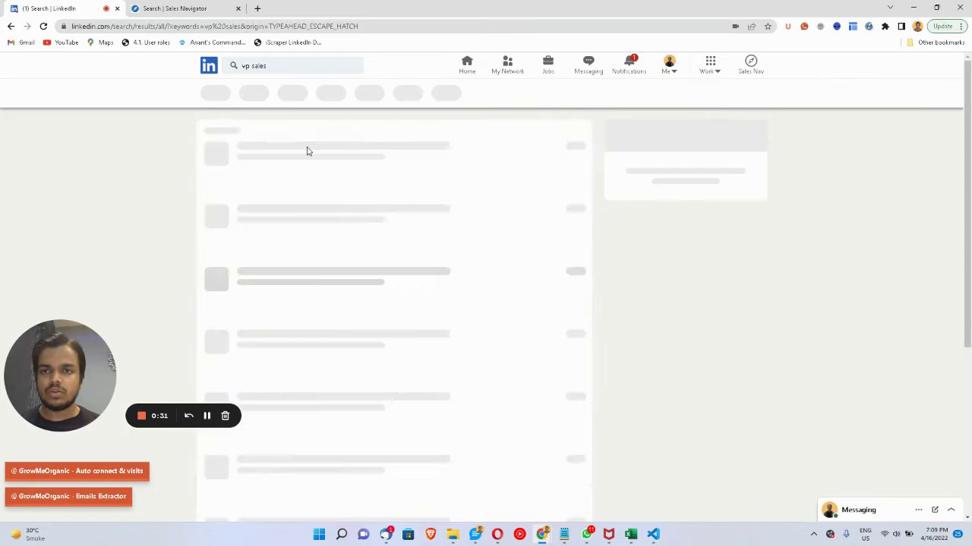
scroll(423, 408, "down", 2)
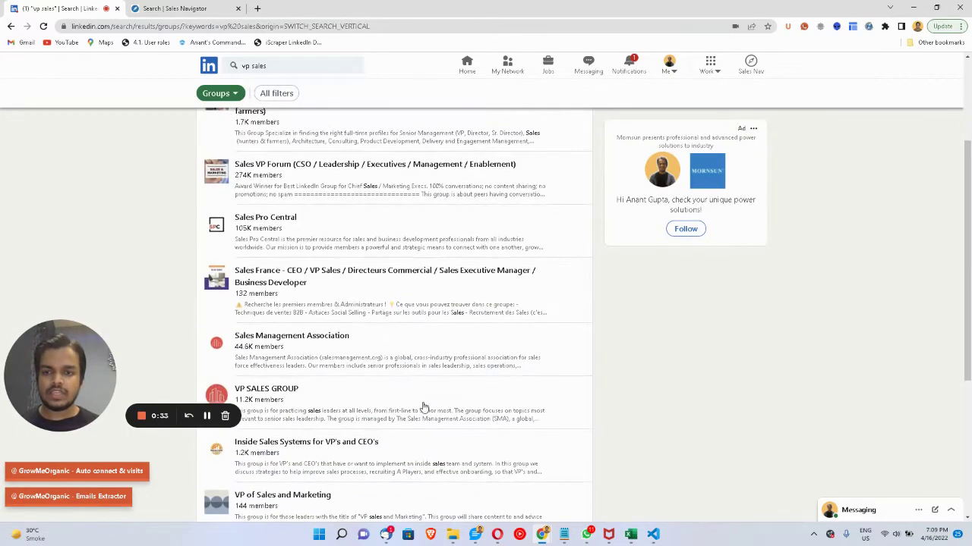
scroll(338, 275, "up", 1)
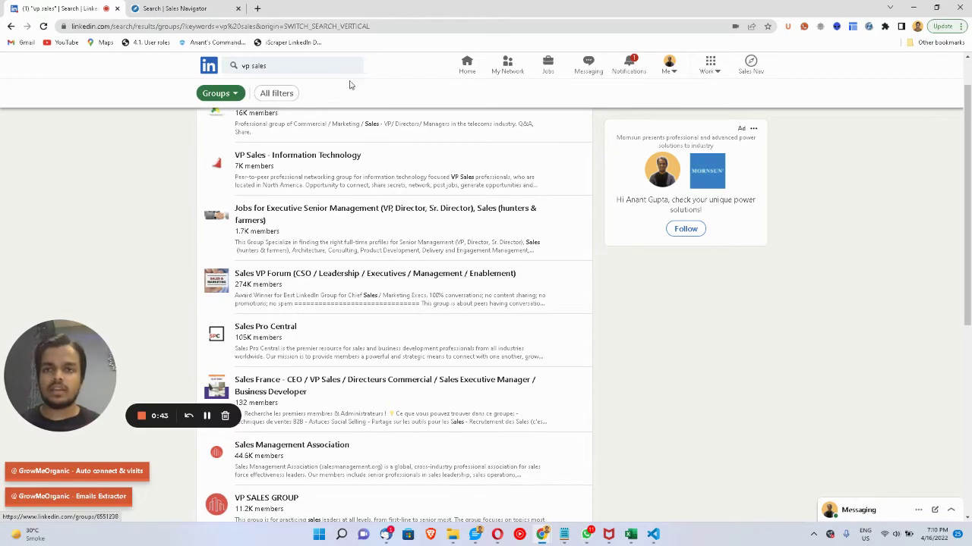
- Search for 'investor' and keep the results limited to groups
left_click(260, 65)
type("invest")
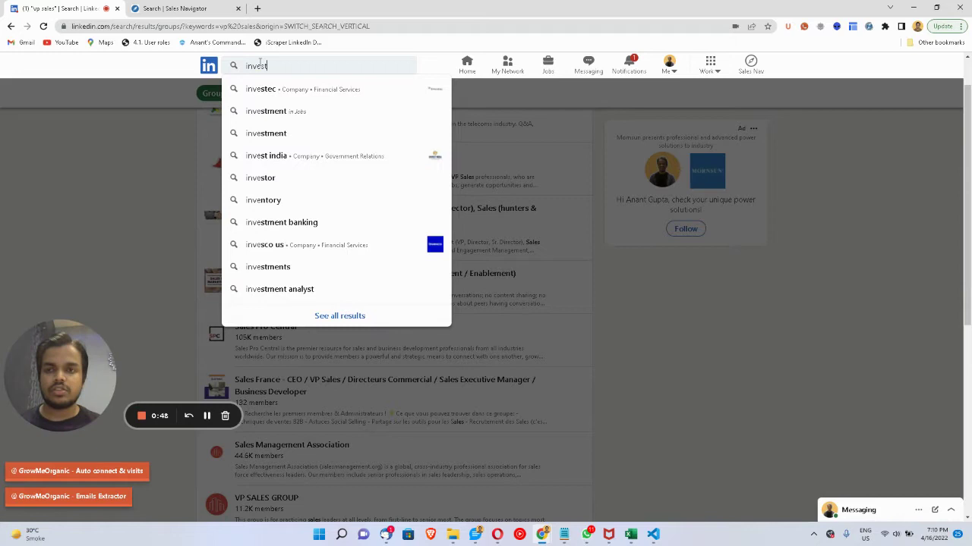
type("or")
left_click(343, 115)
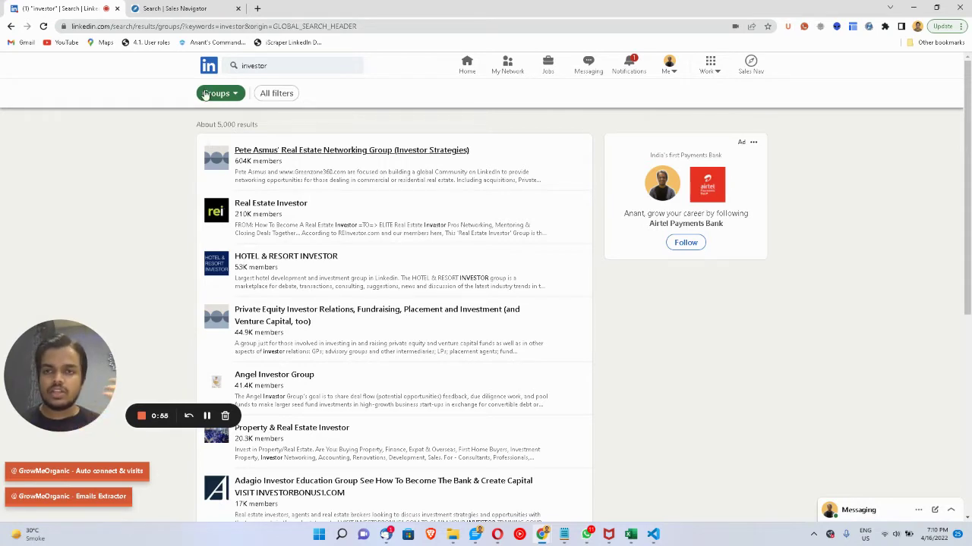
left_click(215, 94)
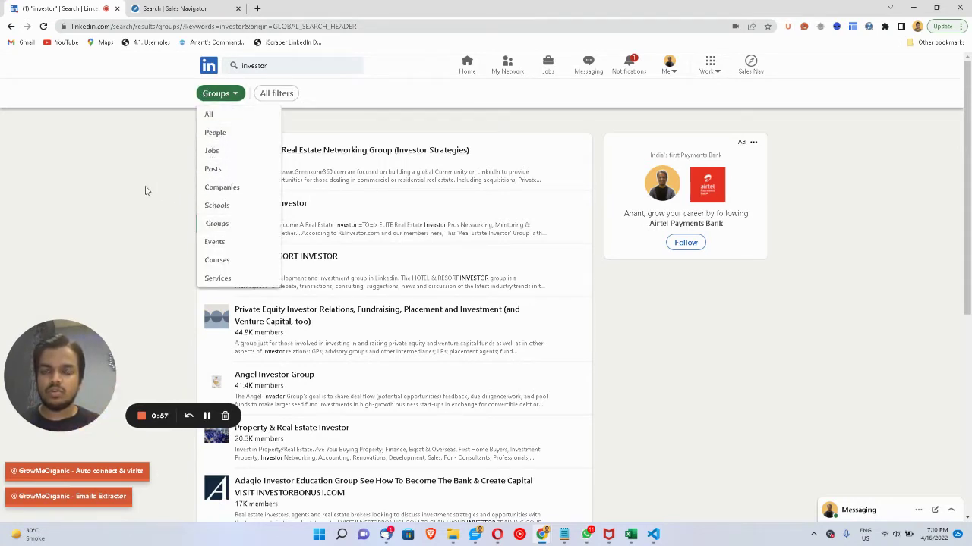
left_click(145, 189)
scroll(386, 363, "down", 3)
scroll(385, 363, "up", 3)
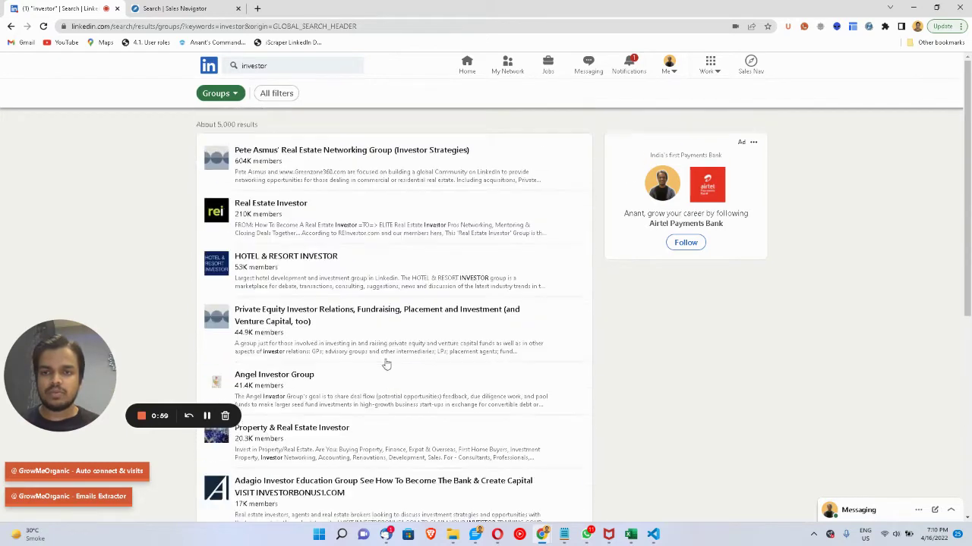
- Replace the query with 'venture' and step into the suggested searches
double_click(282, 65)
type("ven")
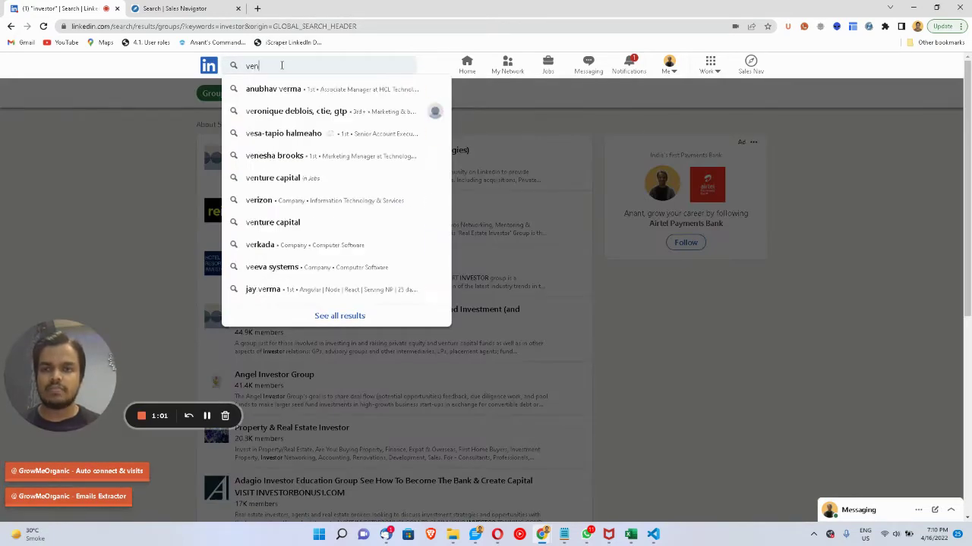
type("ture")
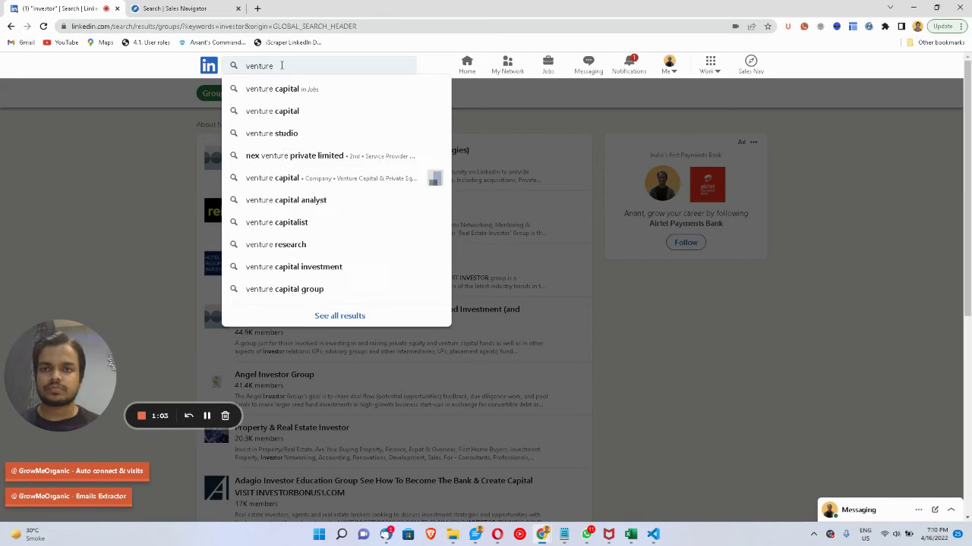
key("Down")
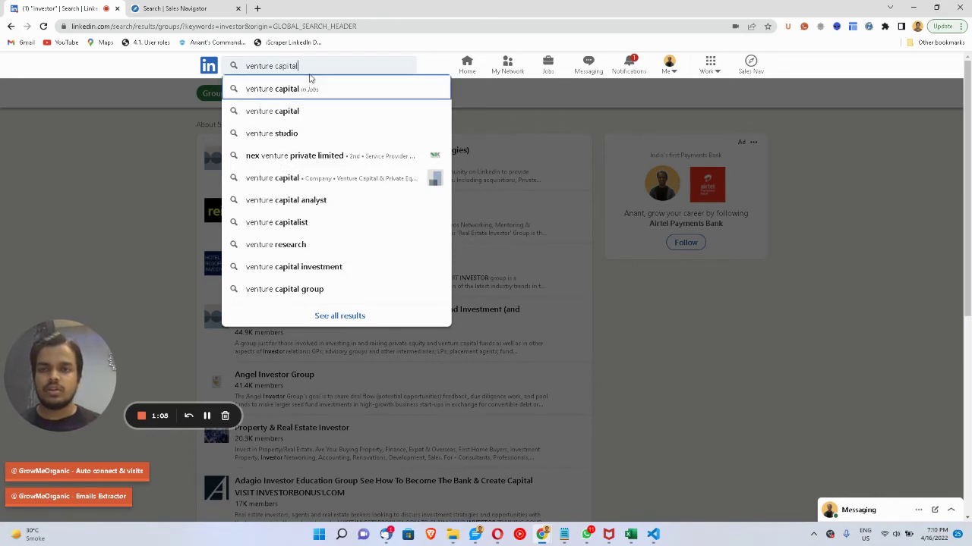
- List the 127 'venture capitalist' groups and select the Global Venture Capitalist Investment title
left_click(328, 224)
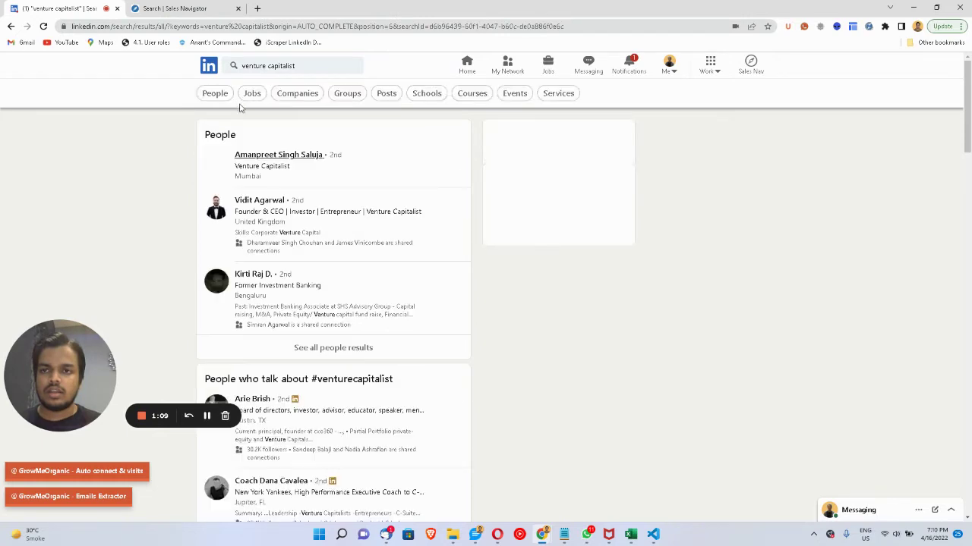
left_click(348, 94)
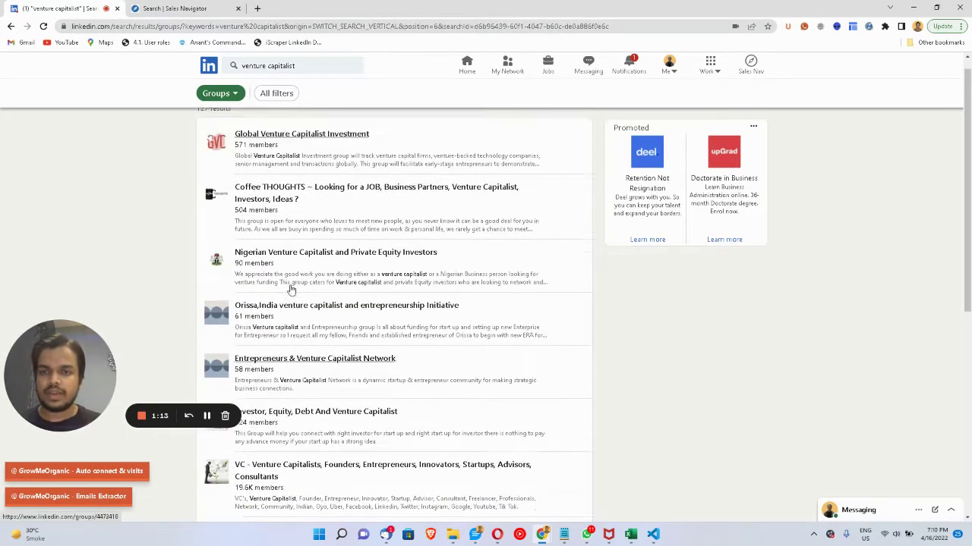
scroll(286, 323, "down", 1)
scroll(286, 324, "down", 3)
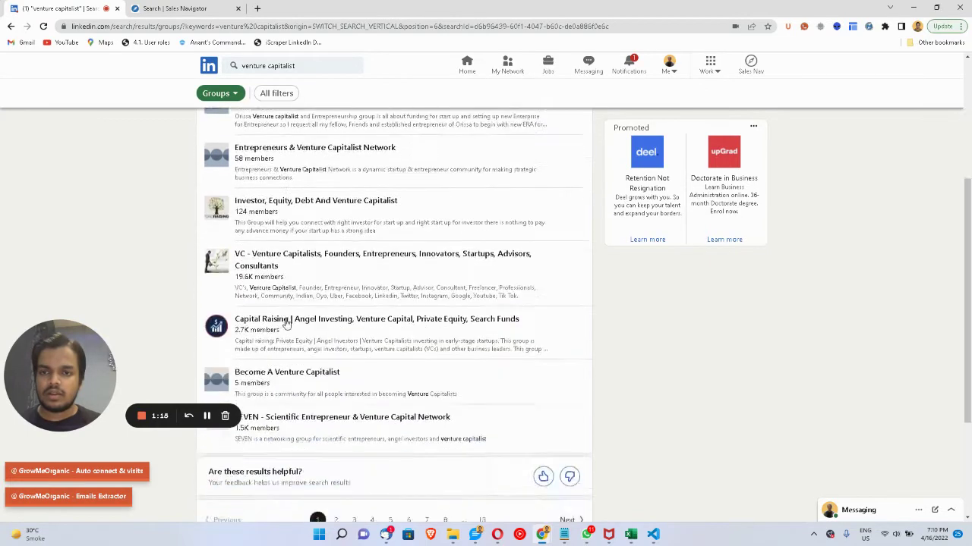
scroll(282, 321, "down", 1)
scroll(281, 319, "up", 2)
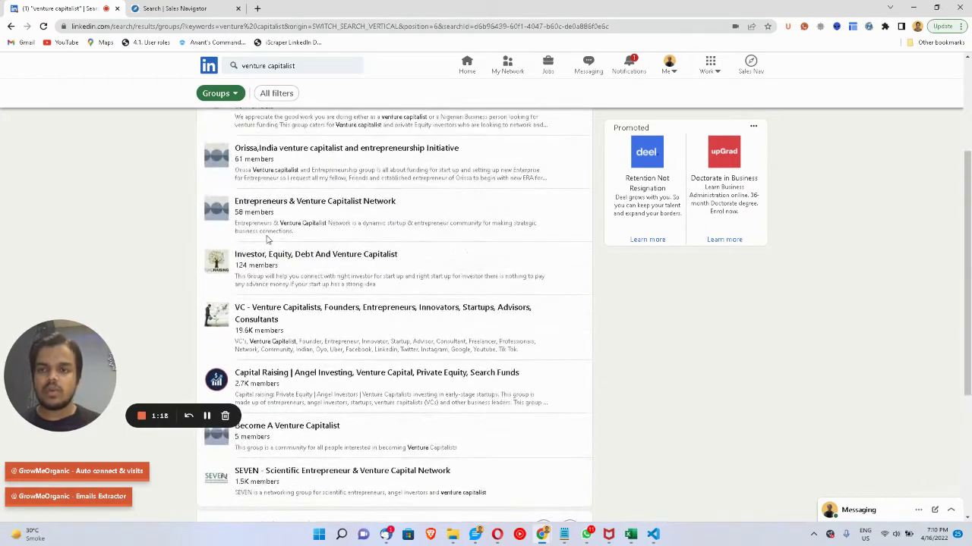
scroll(267, 240, "up", 1)
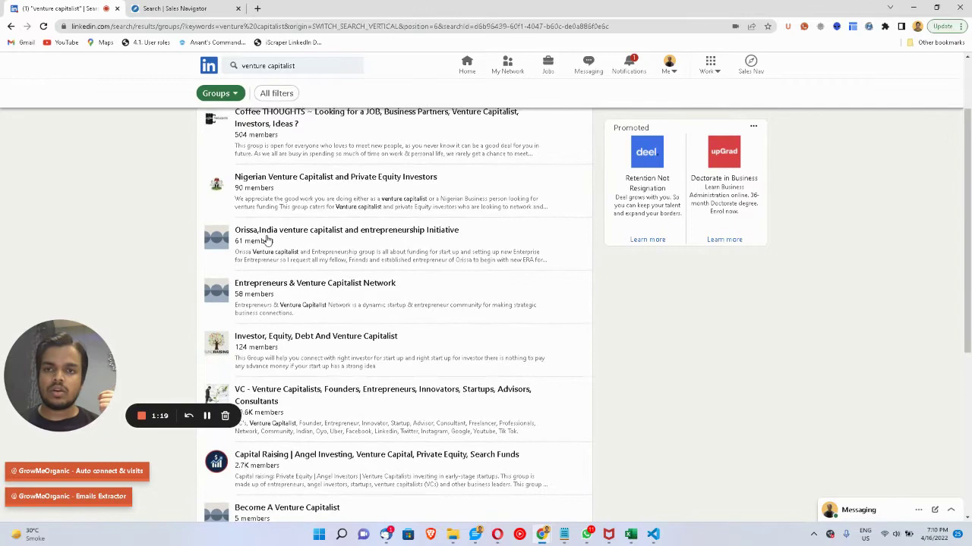
scroll(269, 238, "up", 1)
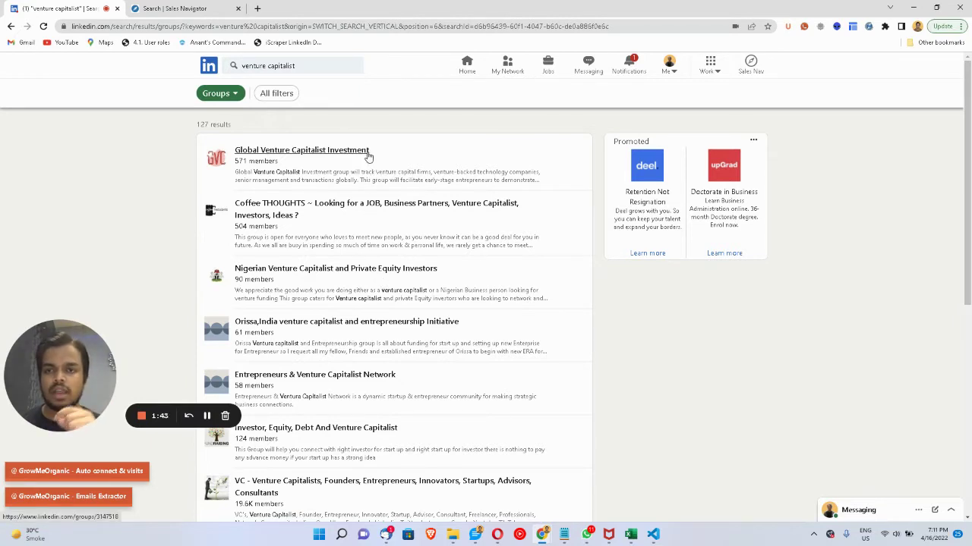
left_click_drag(371, 152, 236, 149)
key("ctrl+c")
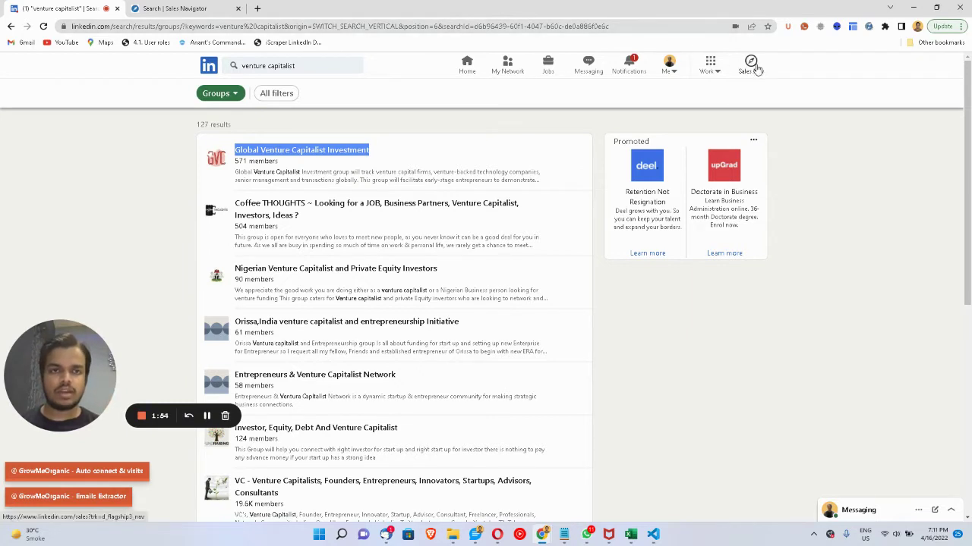
- Run a Sales Navigator lead keyword search for 'Global Venture Capitalist Investment' (3.5K+ results)
left_click(757, 69)
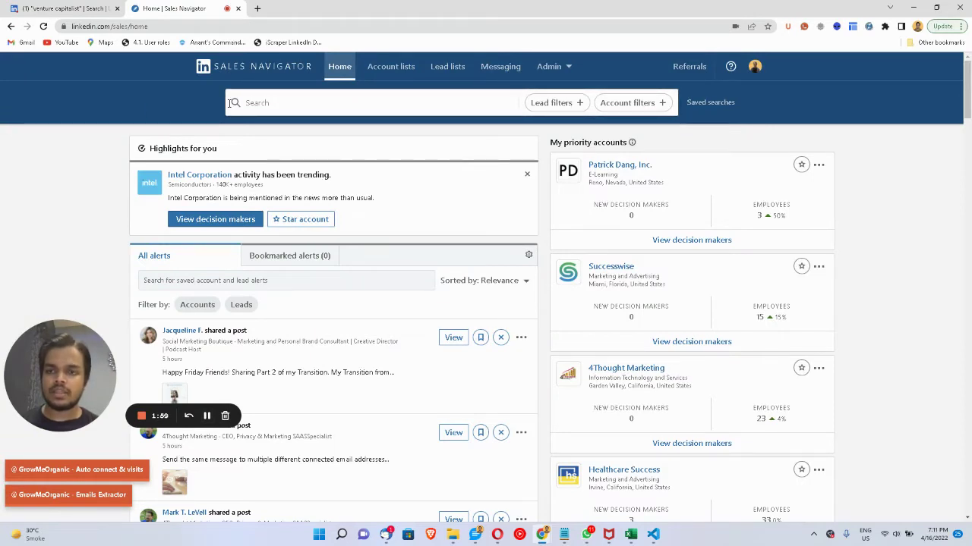
left_click(251, 102)
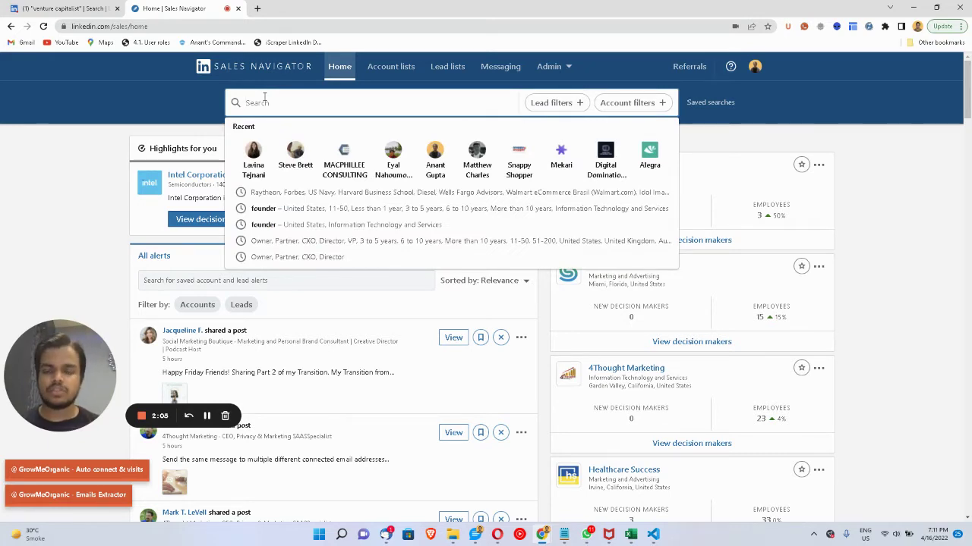
key("ctrl+v")
left_click_drag(244, 105, 373, 103)
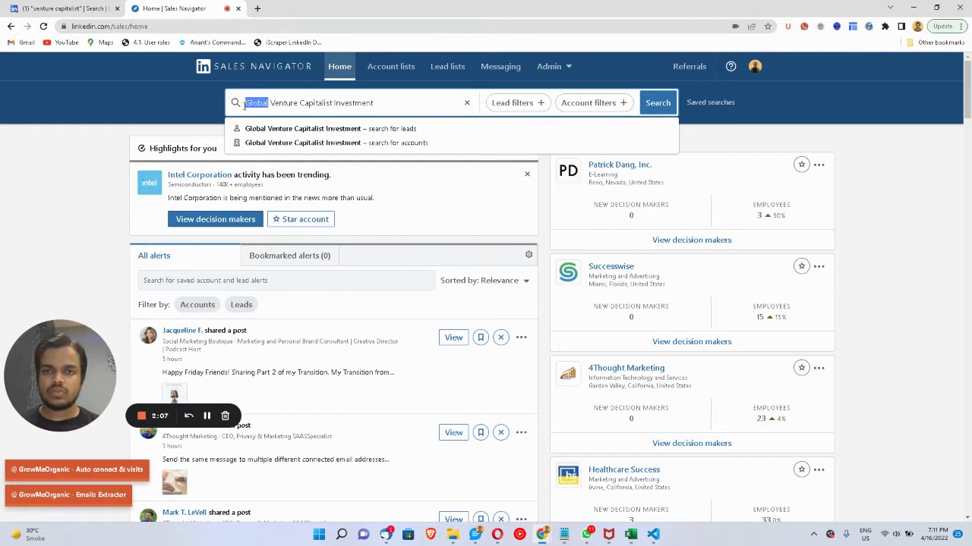
left_click(656, 102)
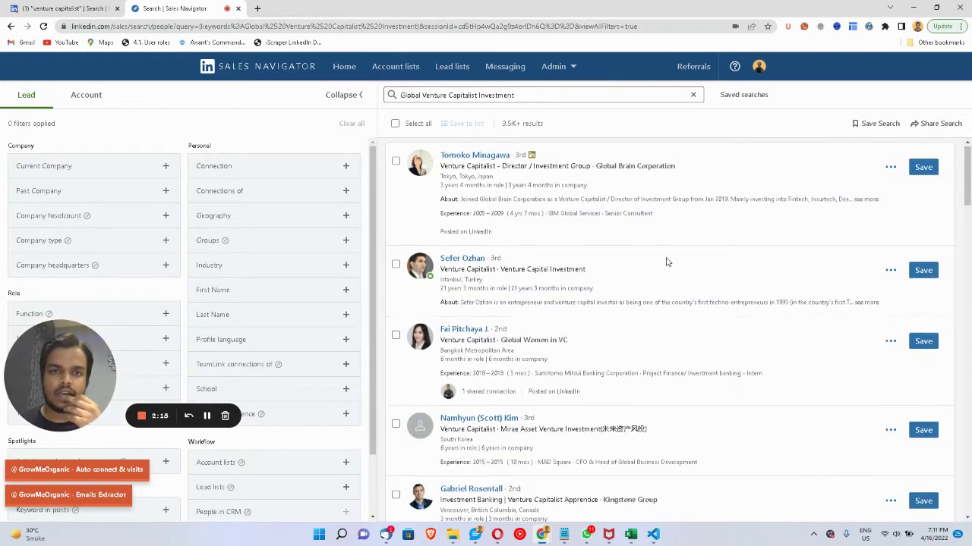
- Add Global Venture Capitalist Investment as the Groups filter in the lead search
scroll(667, 262, "down", 1)
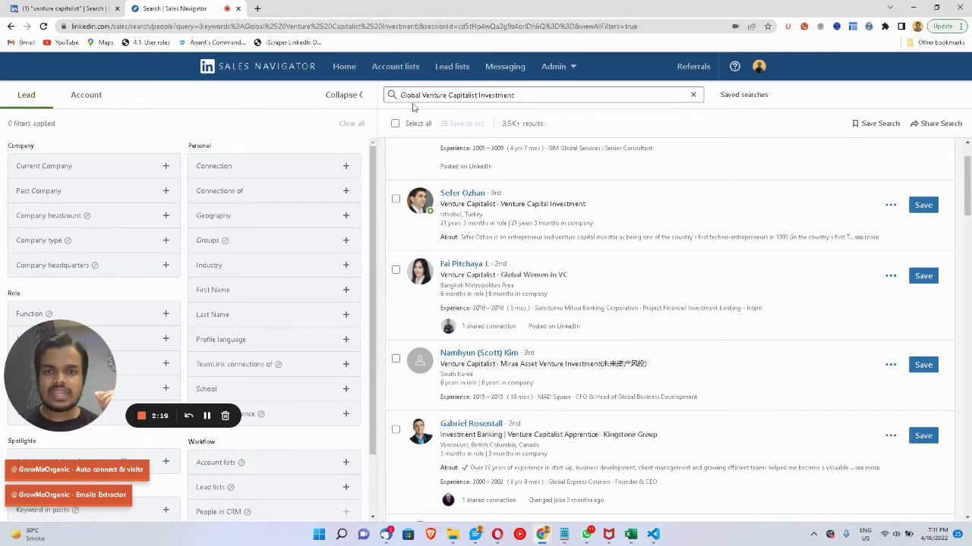
left_click_drag(402, 95, 497, 89)
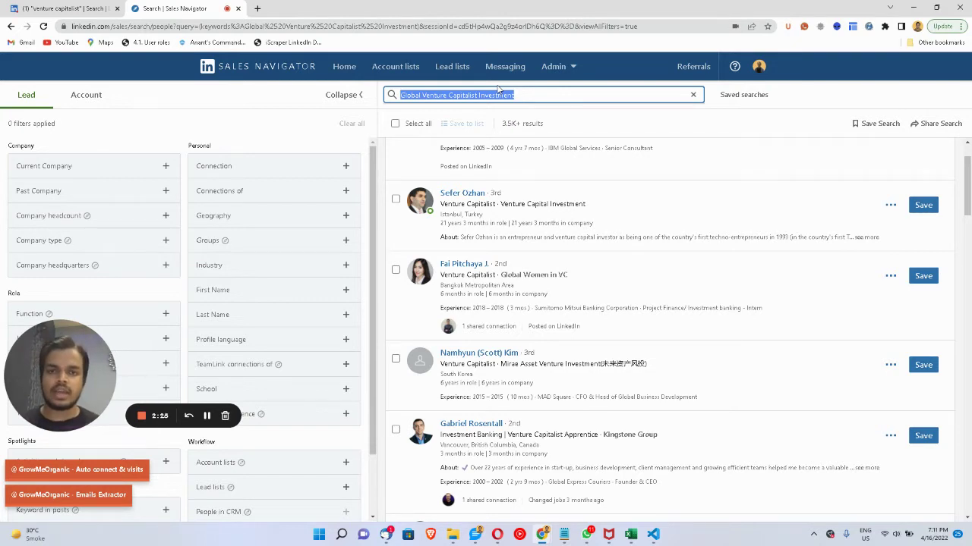
scroll(531, 190, "up", 1)
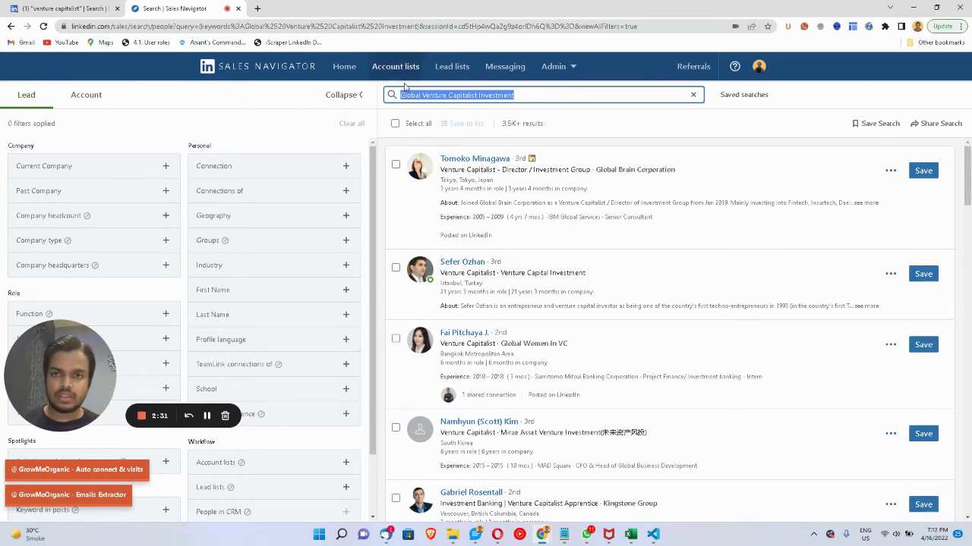
left_click_drag(403, 95, 515, 95)
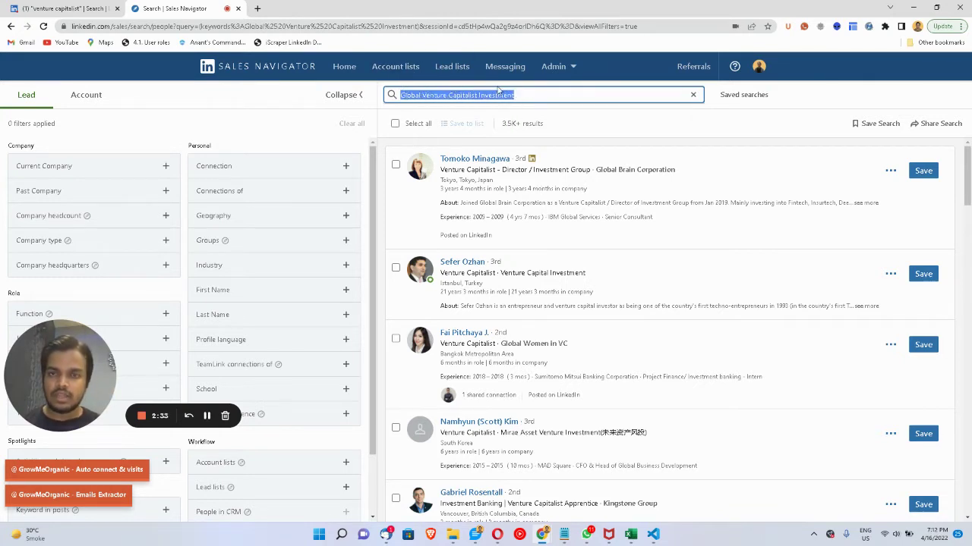
scroll(220, 334, "down", 1)
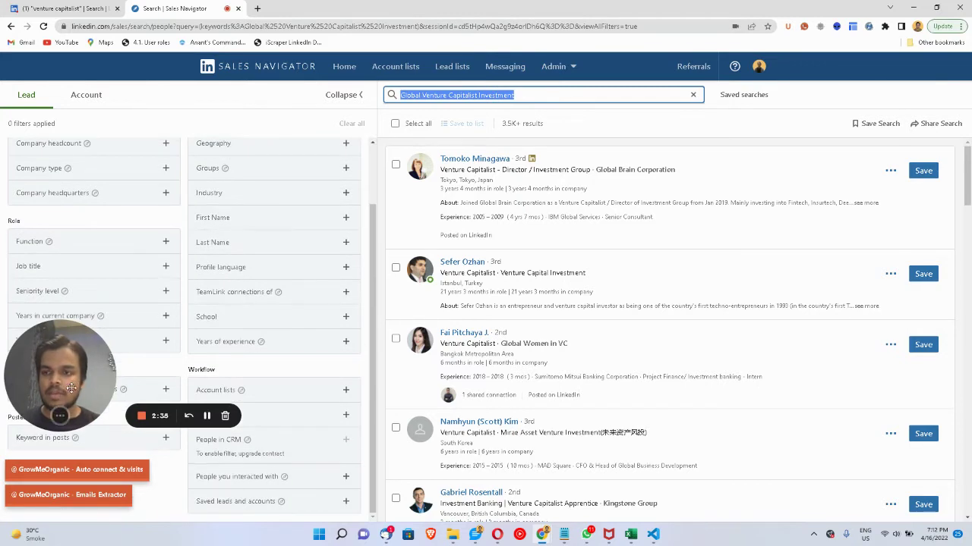
left_click_drag(71, 388, 41, 409)
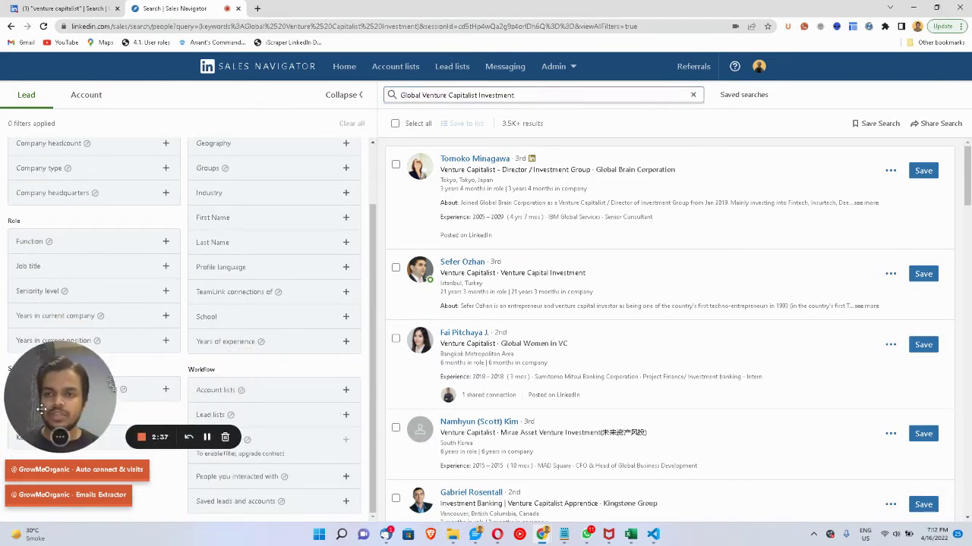
scroll(206, 269, "up", 1)
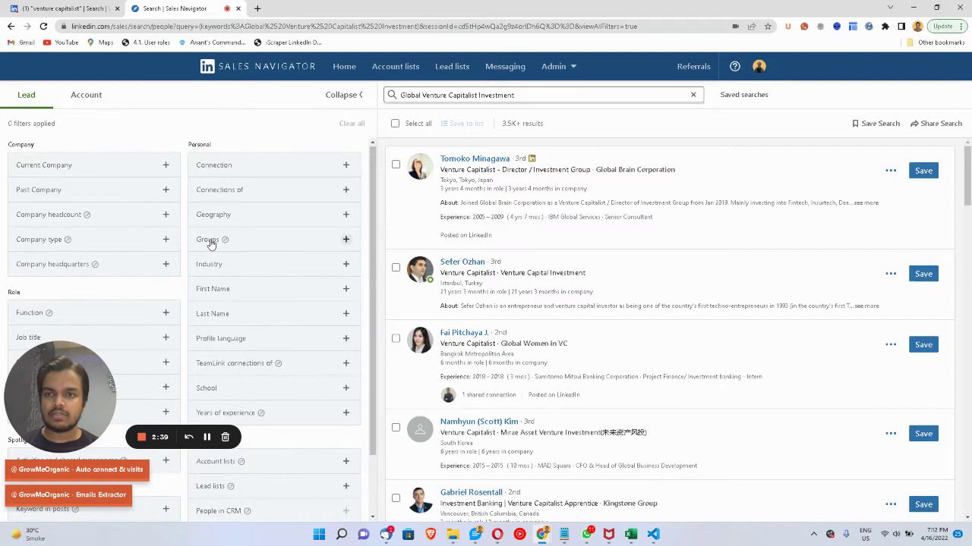
left_click(210, 242)
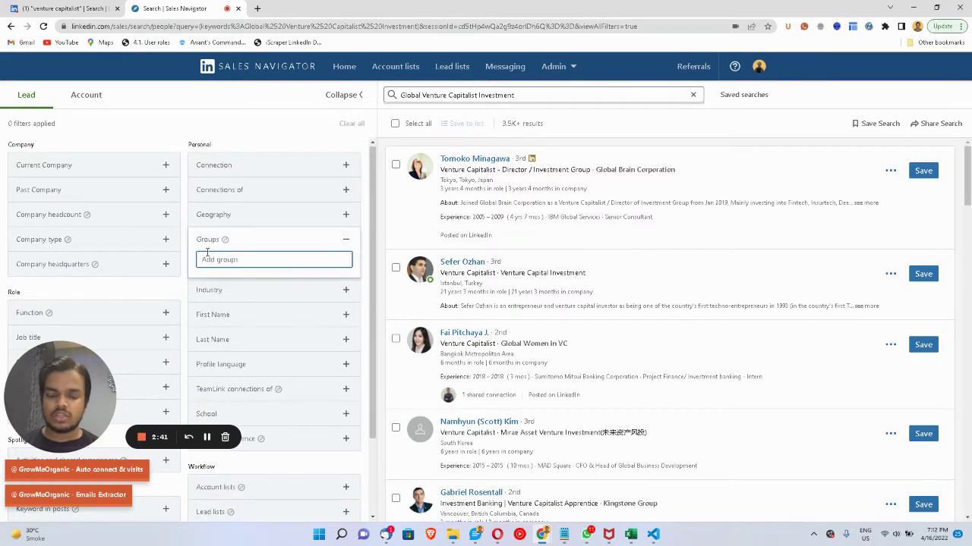
key("ctrl+v")
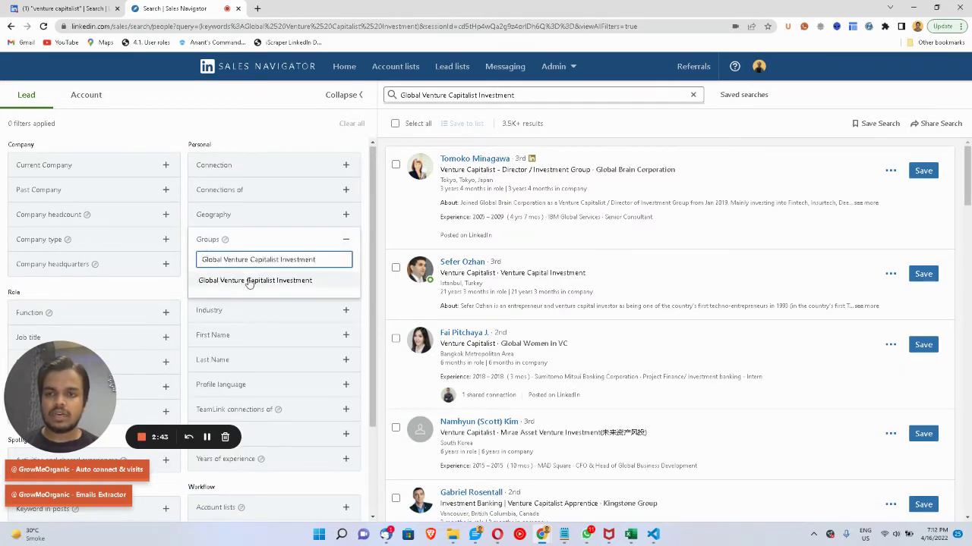
left_click(249, 280)
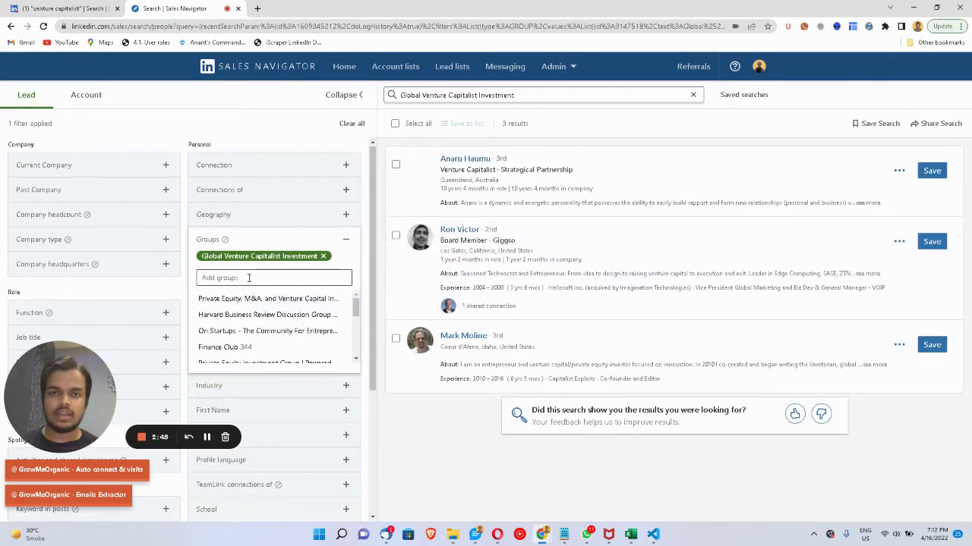
- Remove the search keyword so the group filter alone yields 560 leads
triple_click(462, 95)
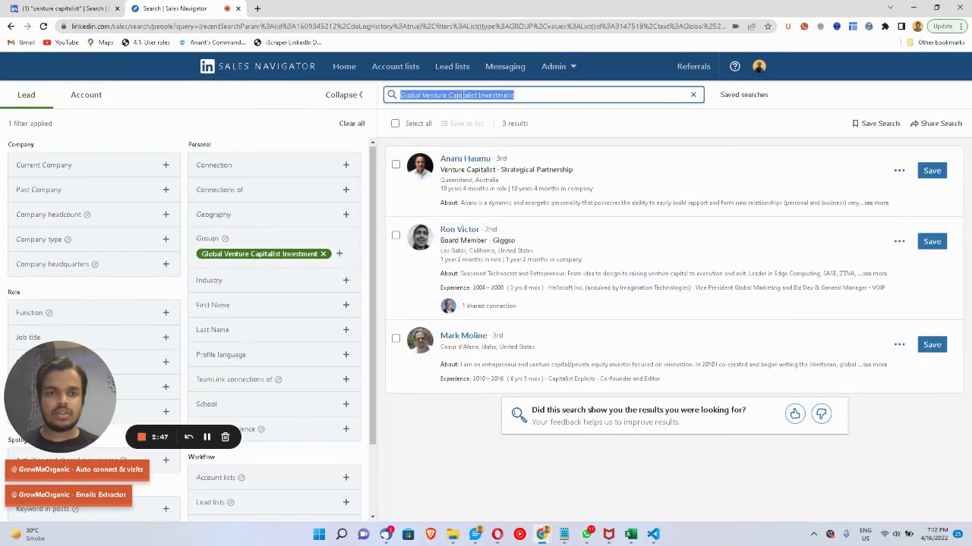
key("BackSpace")
key("Return")
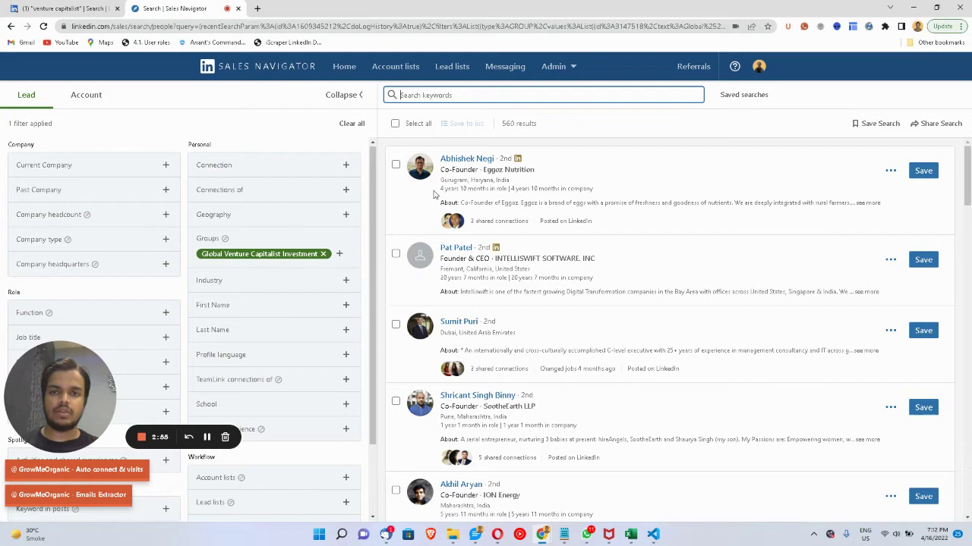
left_click(64, 9)
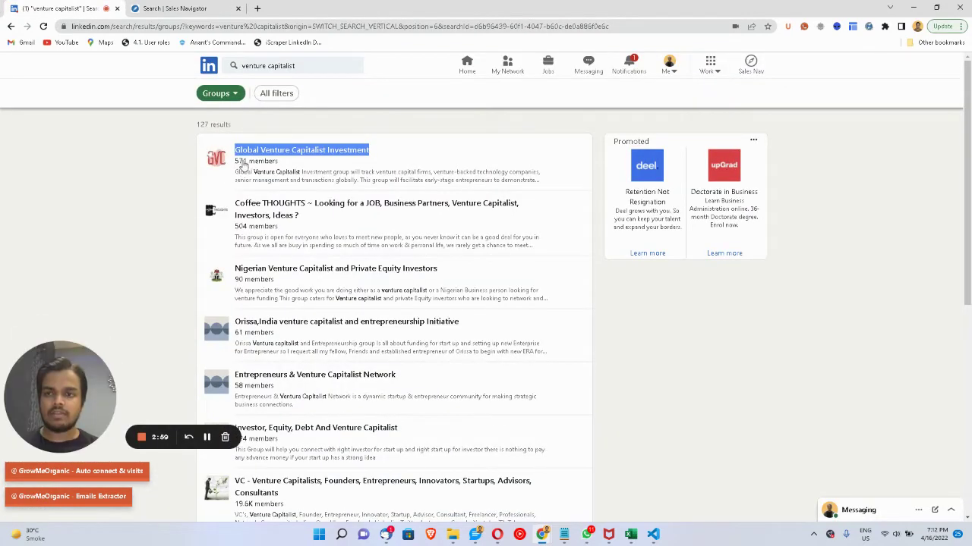
left_click(163, 9)
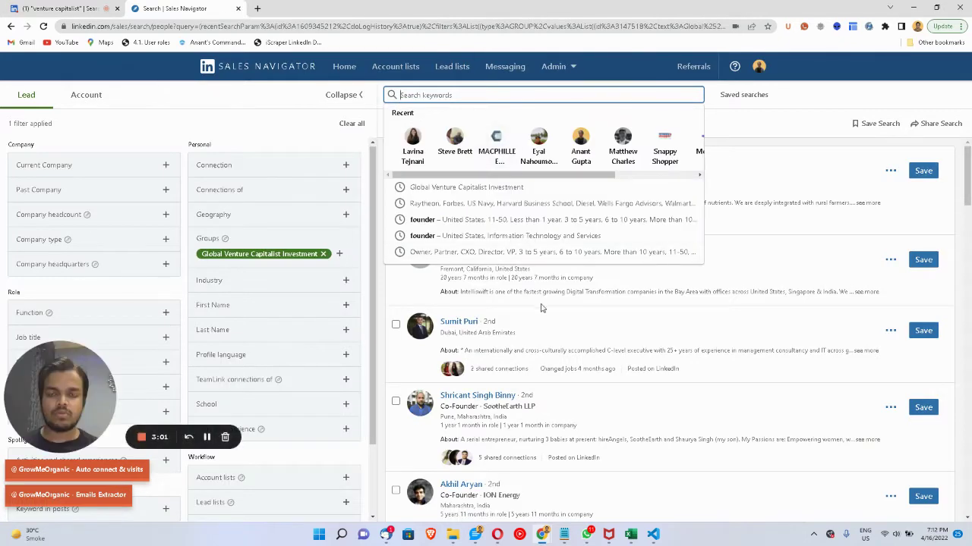
left_click(736, 140)
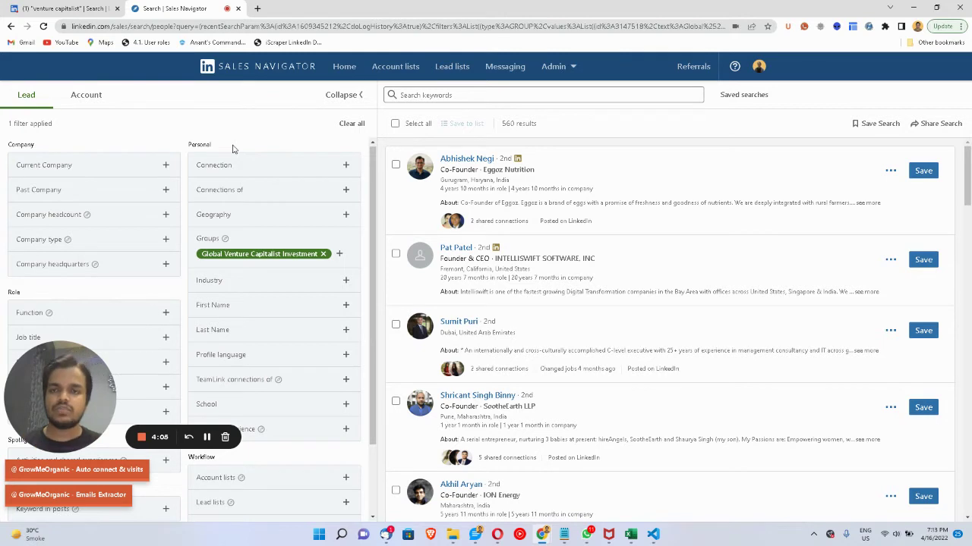
- Open the GrowMeOrganic Emails Extractor and choose New Test List as the destination
left_click(107, 501)
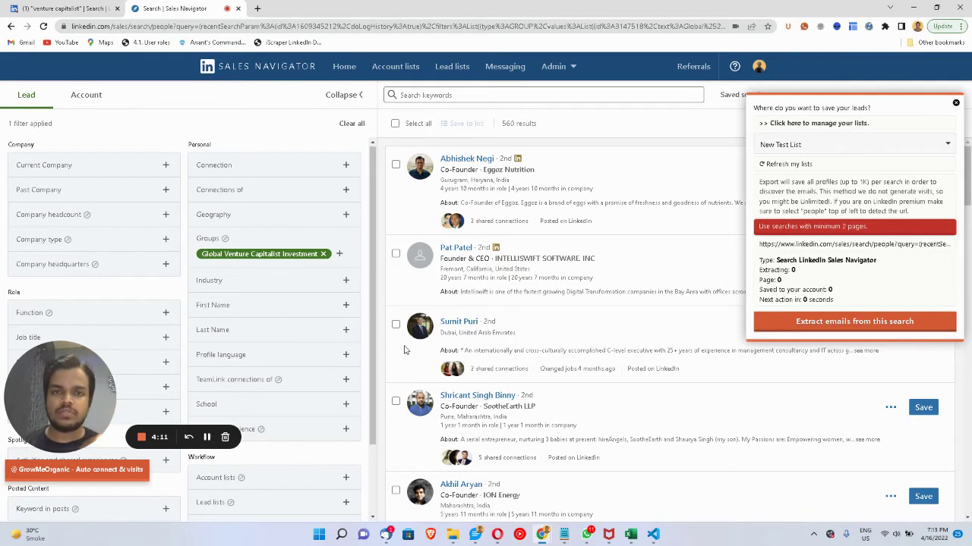
left_click(806, 150)
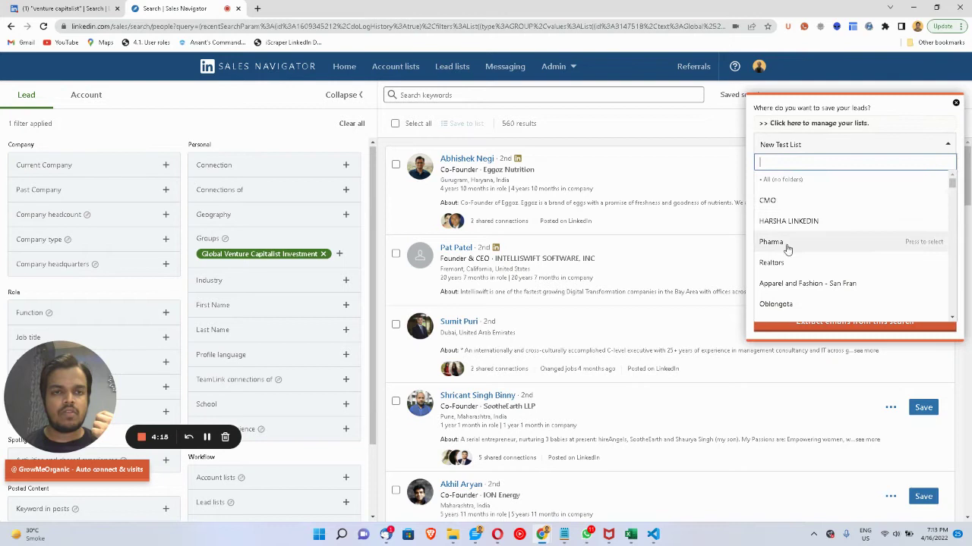
left_click(808, 147)
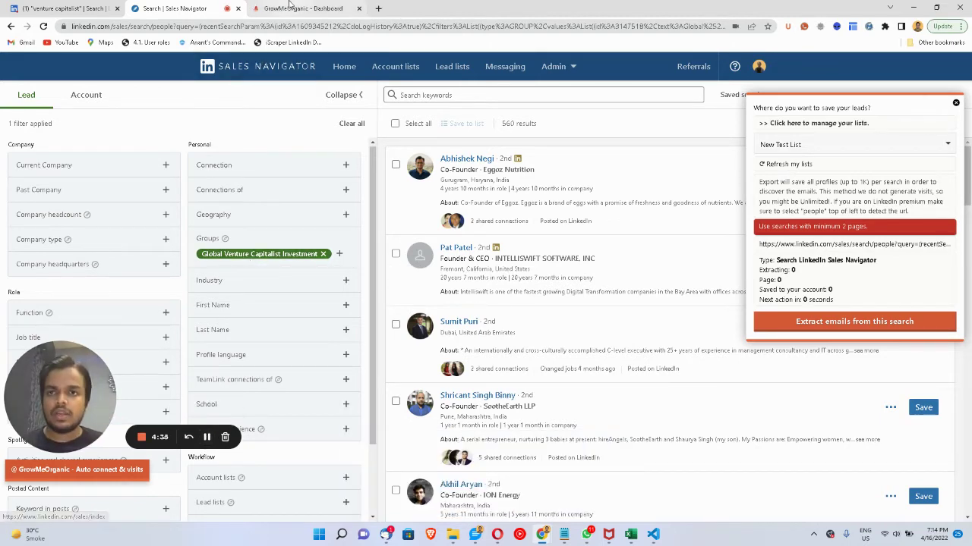
- In GrowMeOrganic's Automate LinkedIn My lists, select Test Folder and open the new-list form
left_click(288, 6)
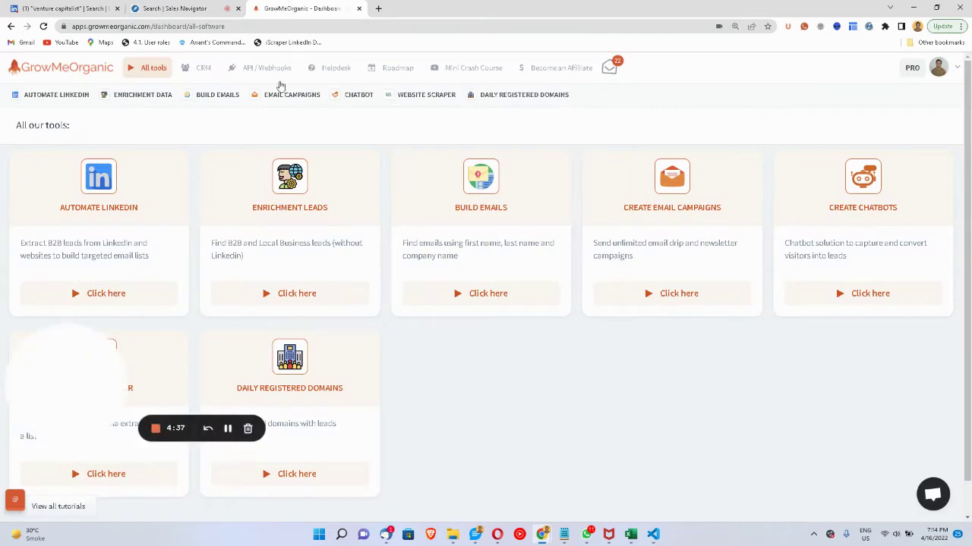
left_click(132, 293)
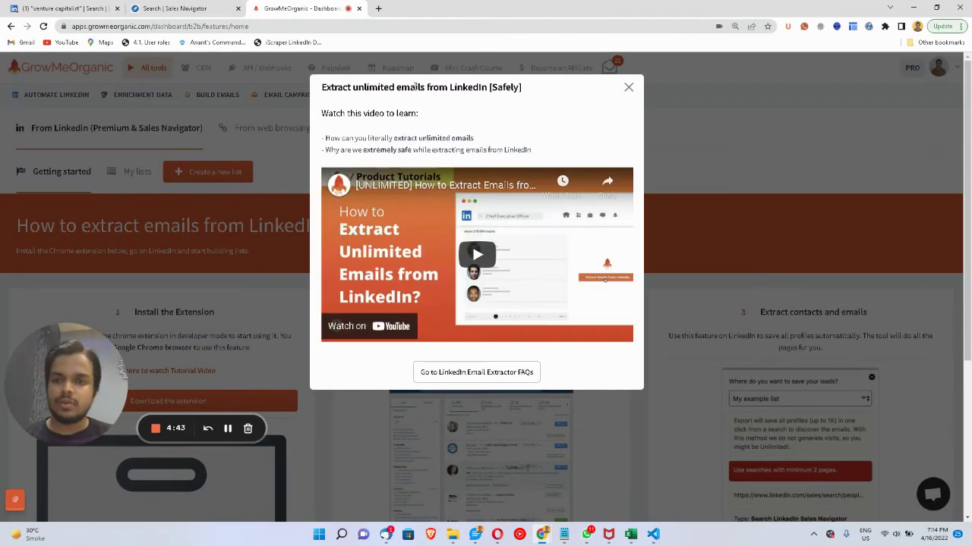
left_click(626, 88)
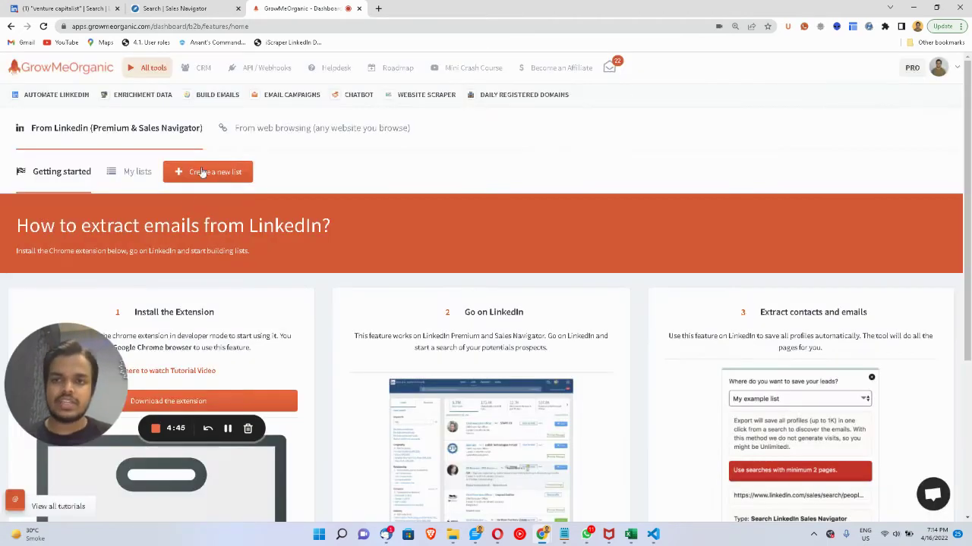
left_click(120, 175)
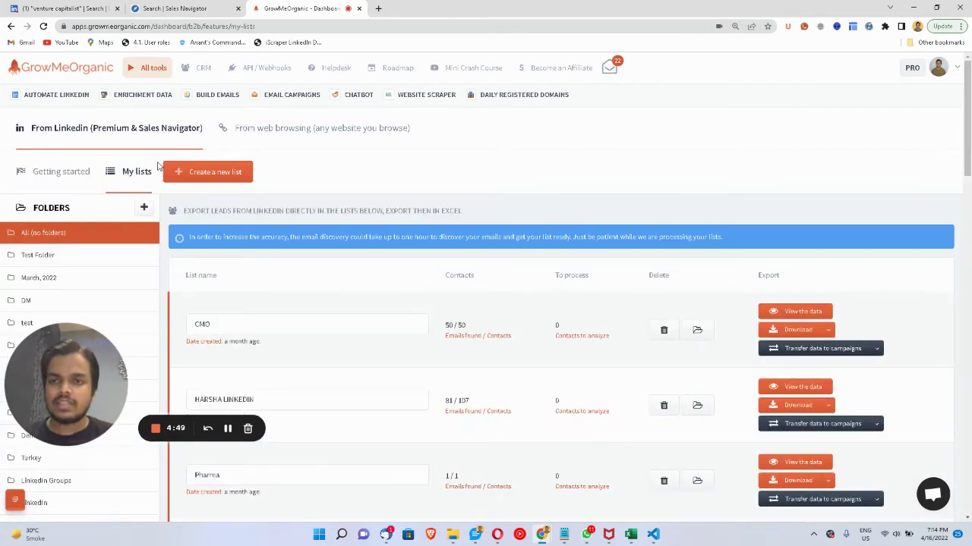
left_click(89, 255)
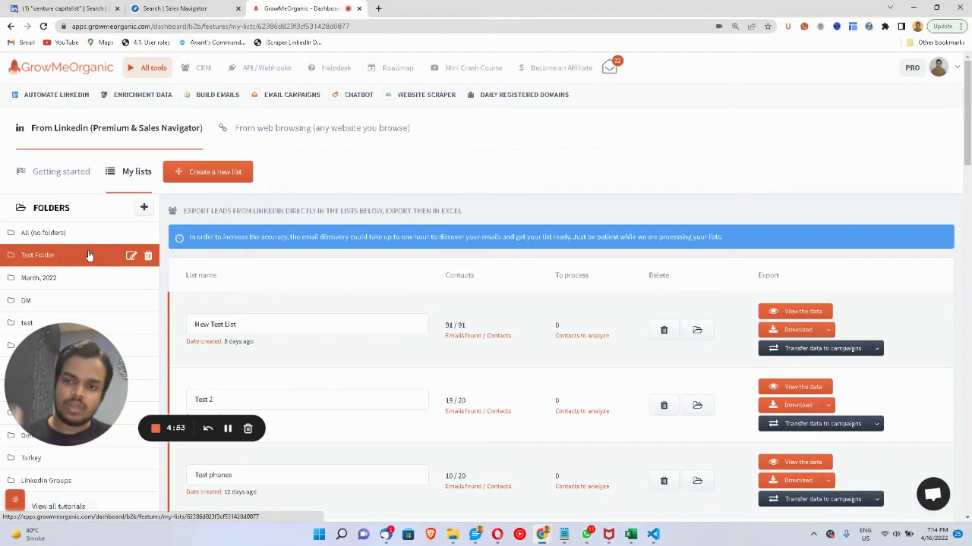
left_click(193, 185)
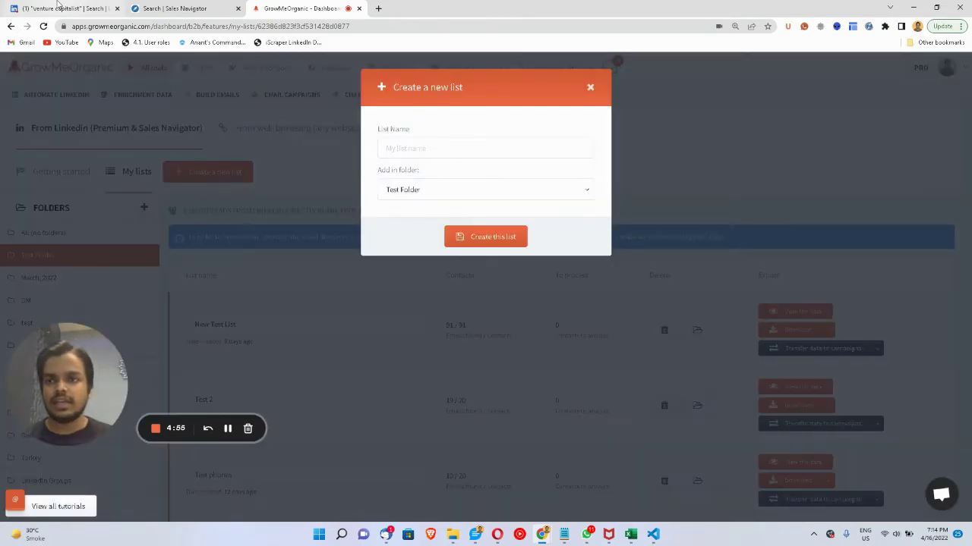
- Create the list 'Global Venture Capitalist Investment - Group' in Test Folder
left_click(436, 144)
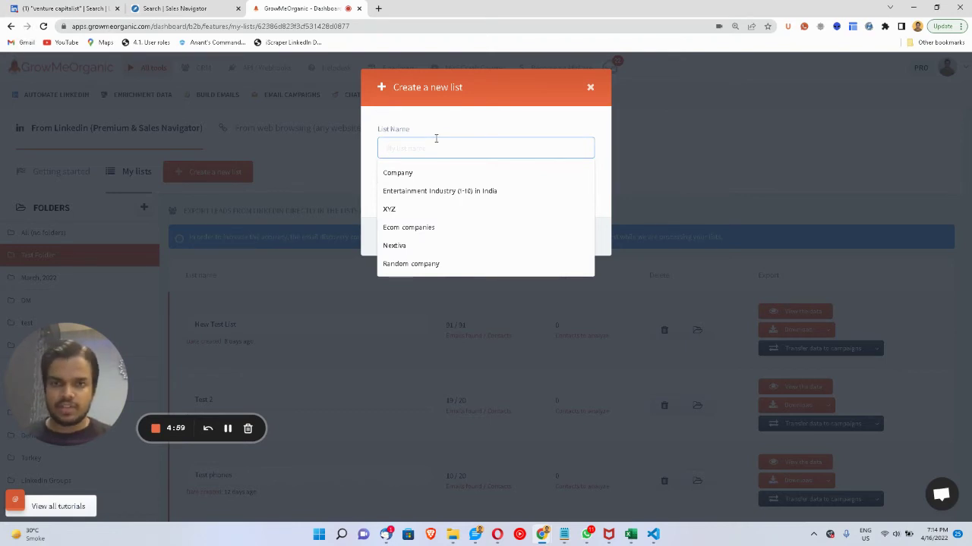
type("Global Venture Capitalist Investment - Group")
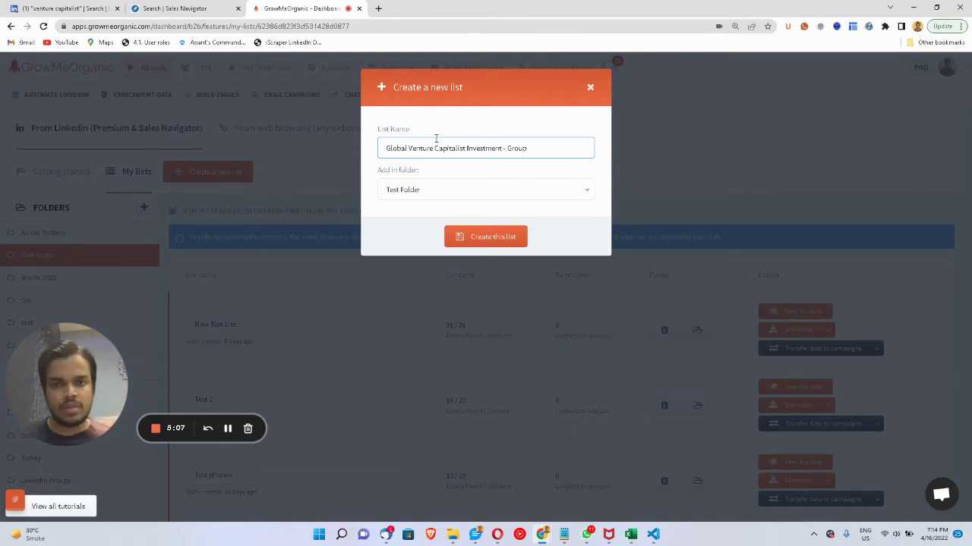
left_click_drag(386, 148, 500, 146)
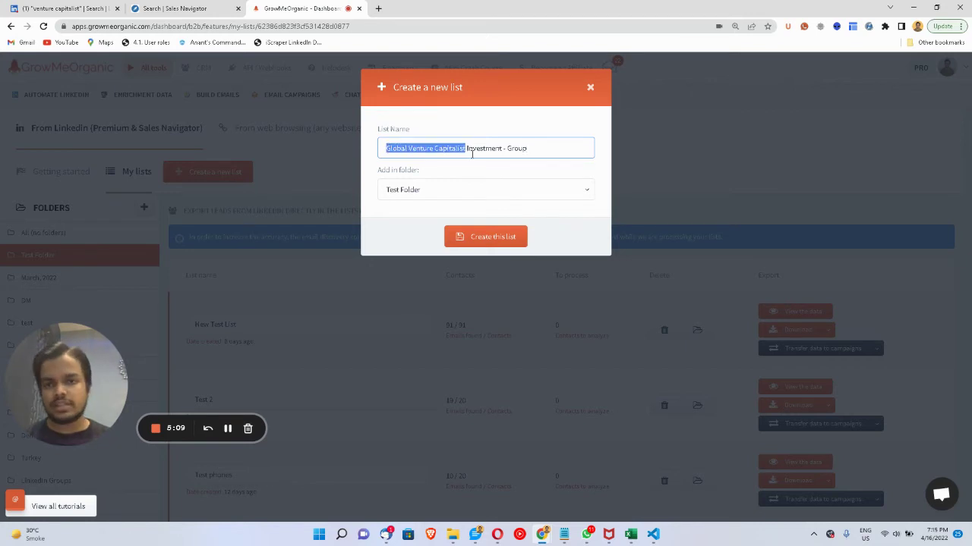
double_click(516, 148)
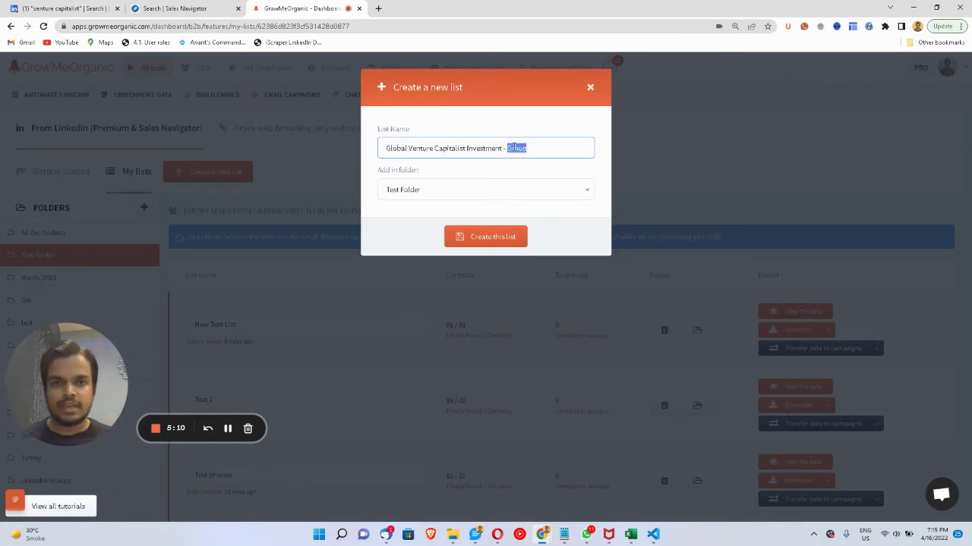
left_click(492, 236)
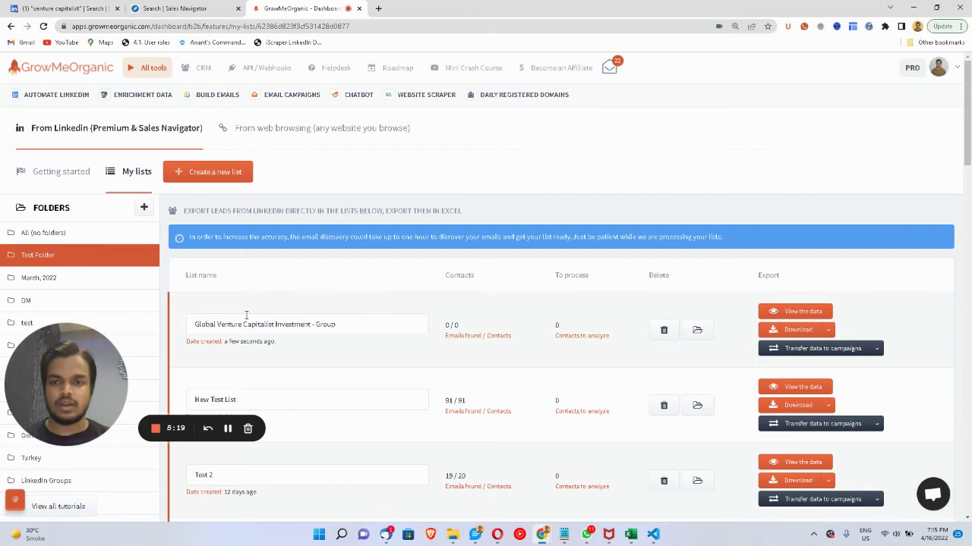
- Back on the 560-lead Sales Navigator search, open the GrowMeOrganic extractor targeting the new list
left_click(163, 9)
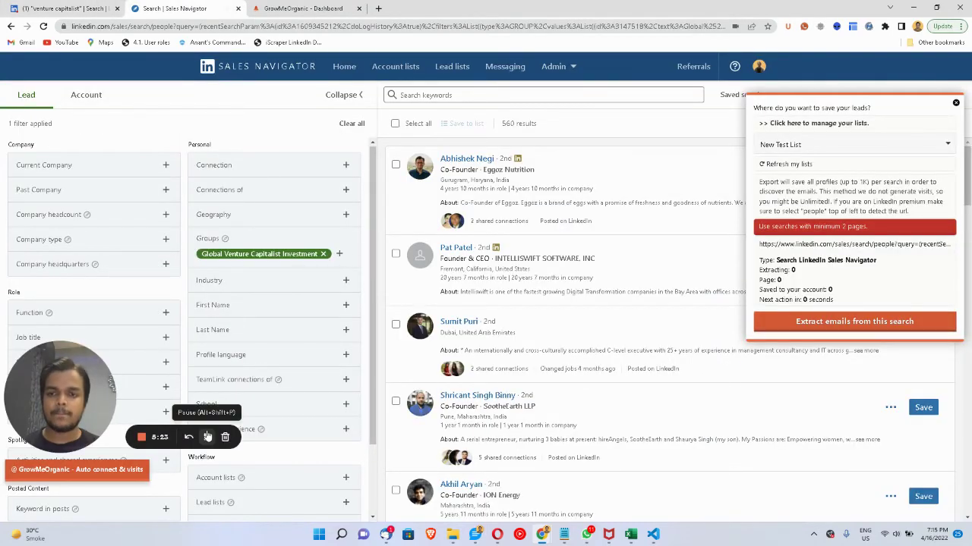
left_click(207, 436)
key("alt+shift+p")
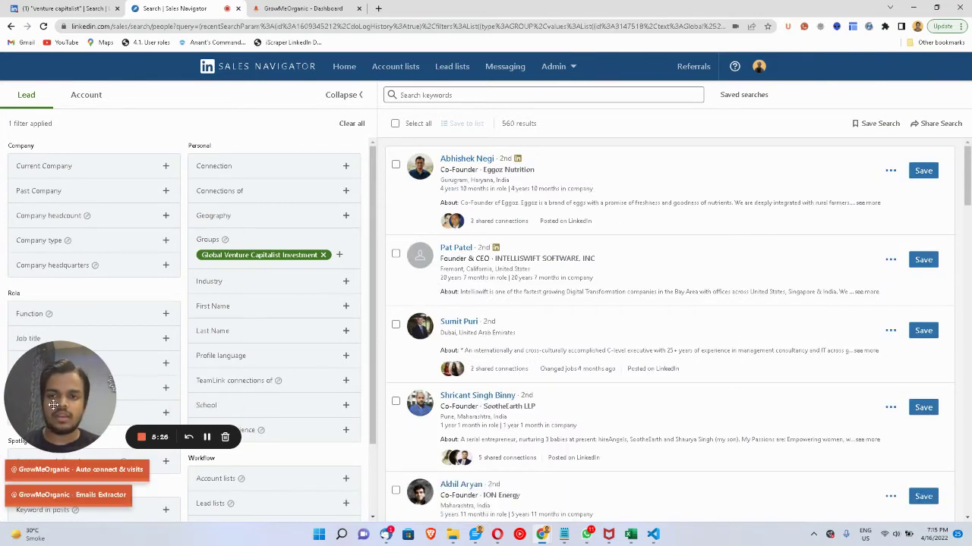
left_click(120, 495)
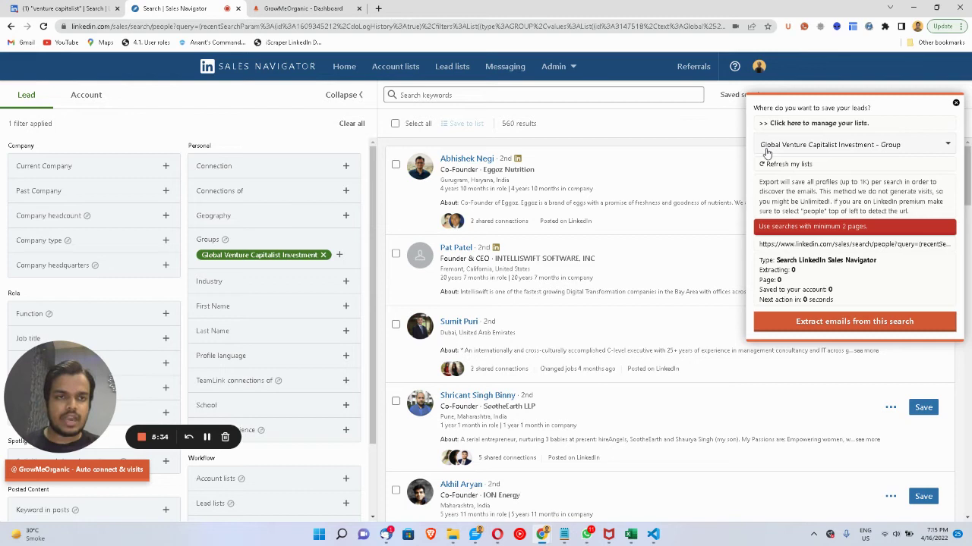
- Extract emails from this search into the new list, reaching 92 emails of 125 contacts
left_click(794, 323)
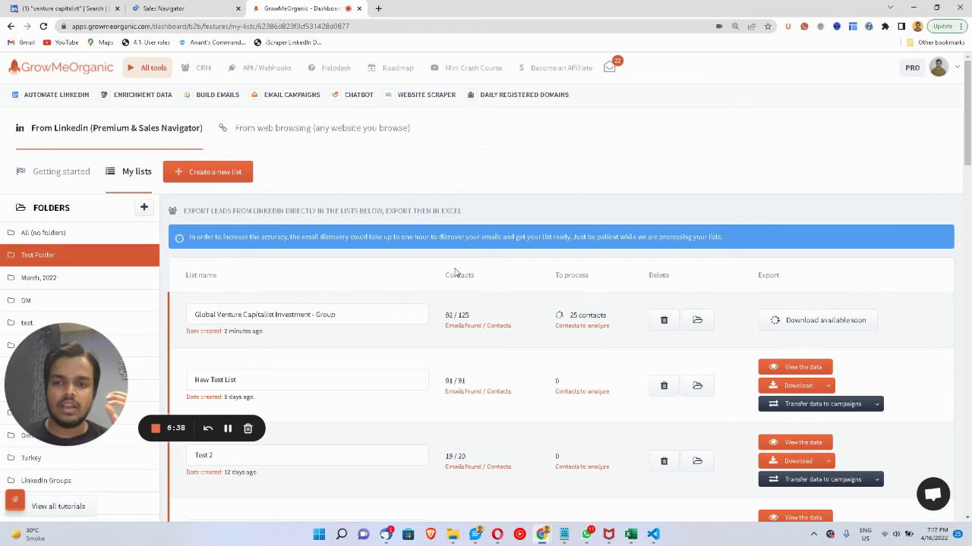
- Highlight the '25 contacts' figure, then view the Download formats and Transfer data to campaigns options
double_click(573, 315)
left_click_drag(573, 315, 596, 315)
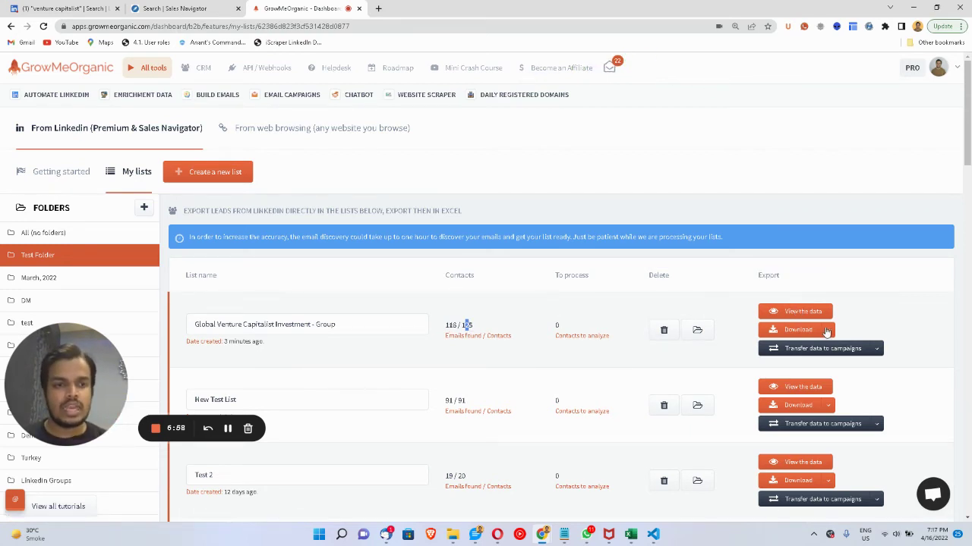
left_click(826, 332)
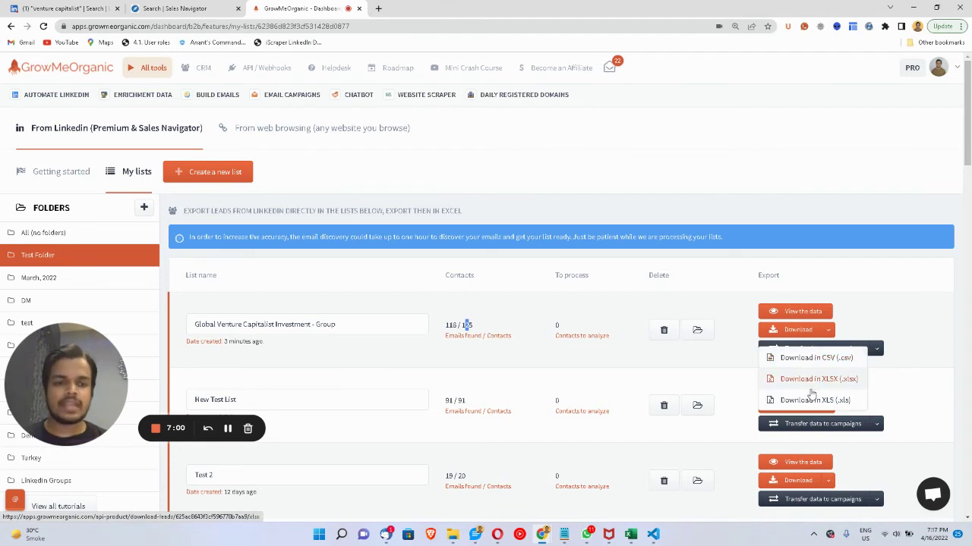
left_click(878, 349)
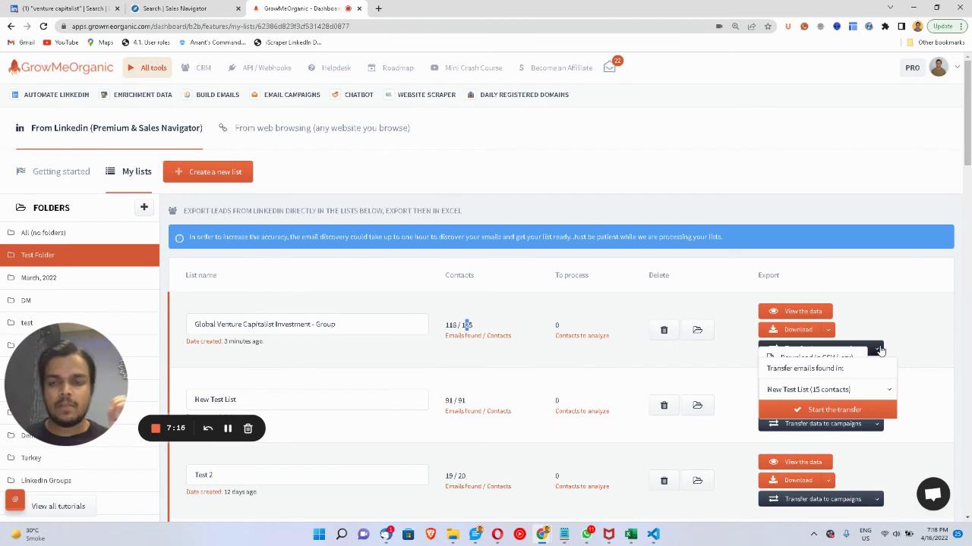
- View the new list's table, scrolling across email, phone, LinkedIn URL, job title, company and city columns
left_click(775, 311)
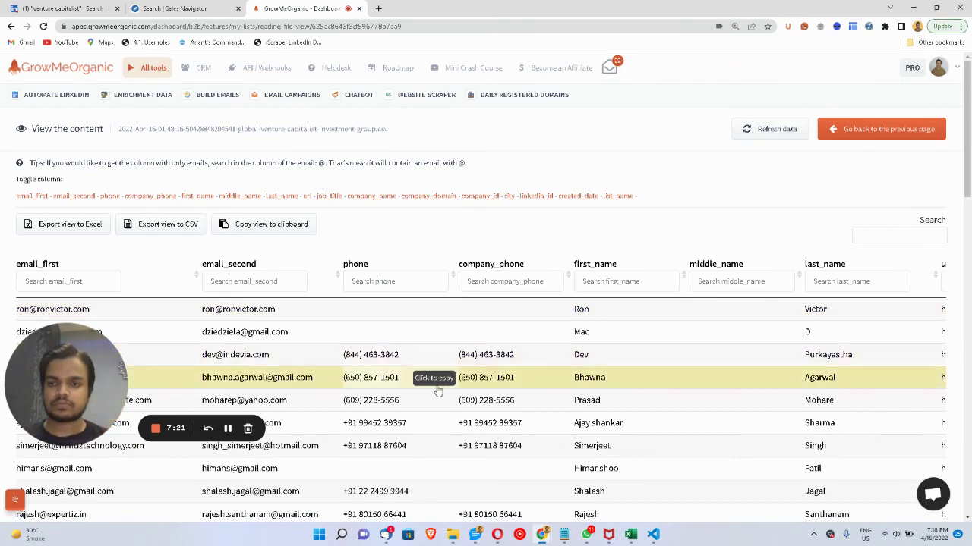
scroll(438, 391, "down", 1)
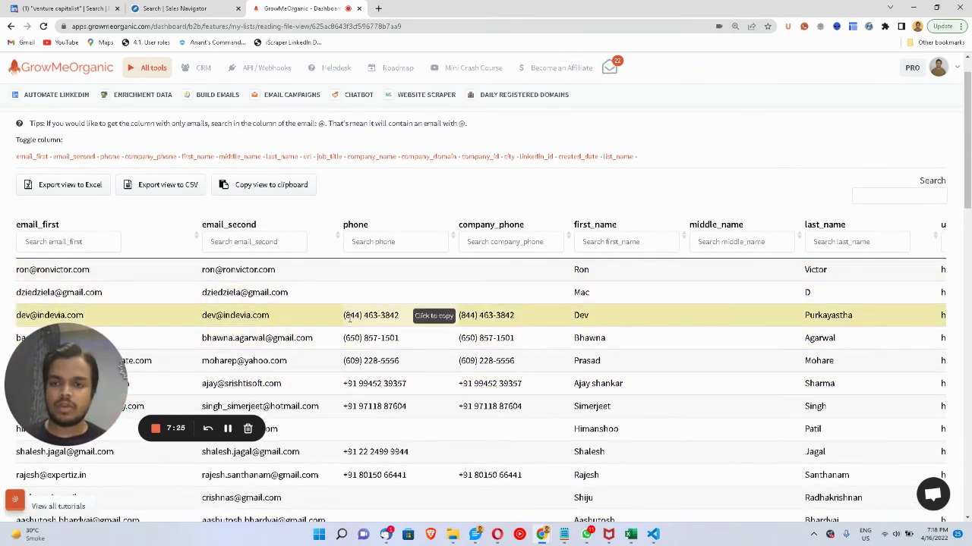
scroll(668, 337, "right", 1)
scroll(668, 337, "right", 5)
scroll(668, 337, "right", 2)
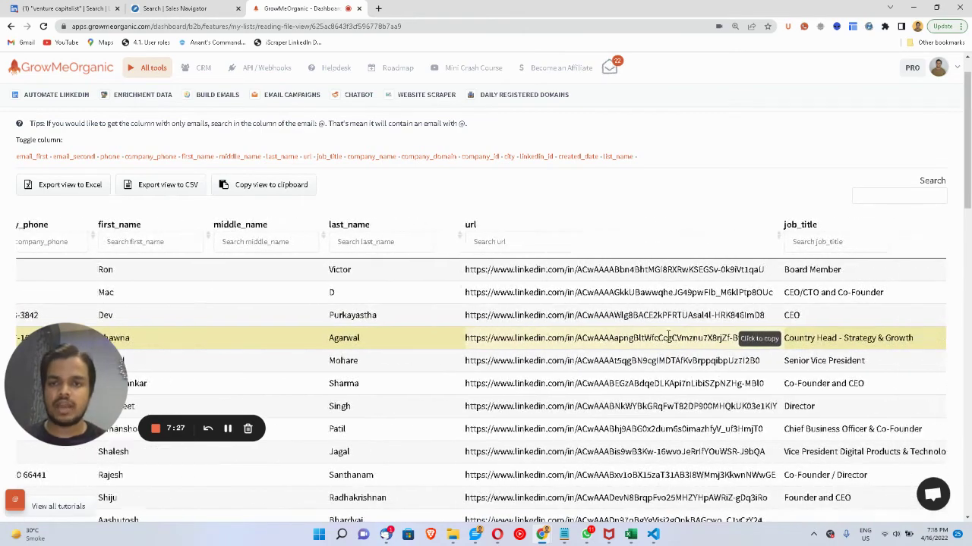
scroll(668, 337, "right", 2)
scroll(668, 337, "right", 2)
scroll(668, 337, "right", 4)
scroll(667, 337, "right", 1)
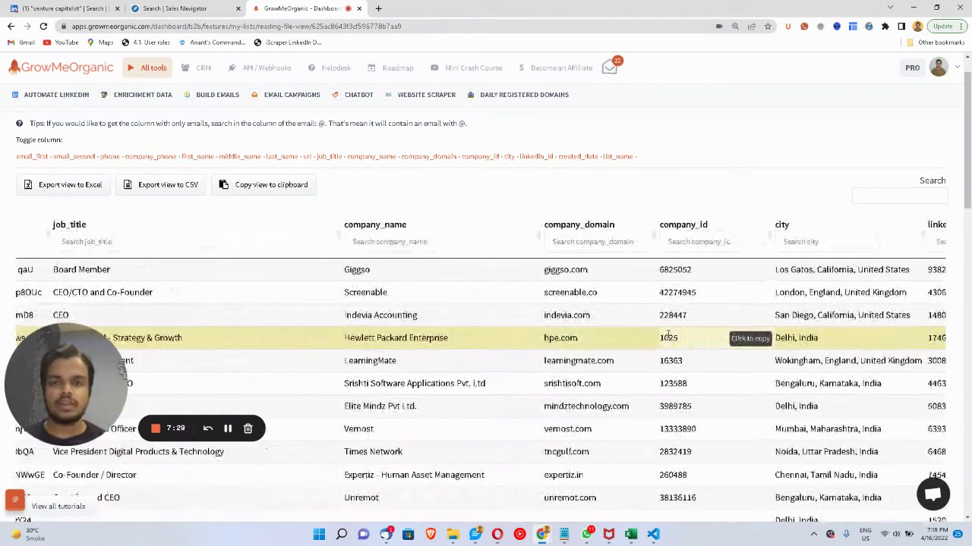
scroll(667, 337, "right", 3)
scroll(668, 337, "right", 1)
scroll(668, 337, "right", 1)
scroll(668, 337, "right", 1)
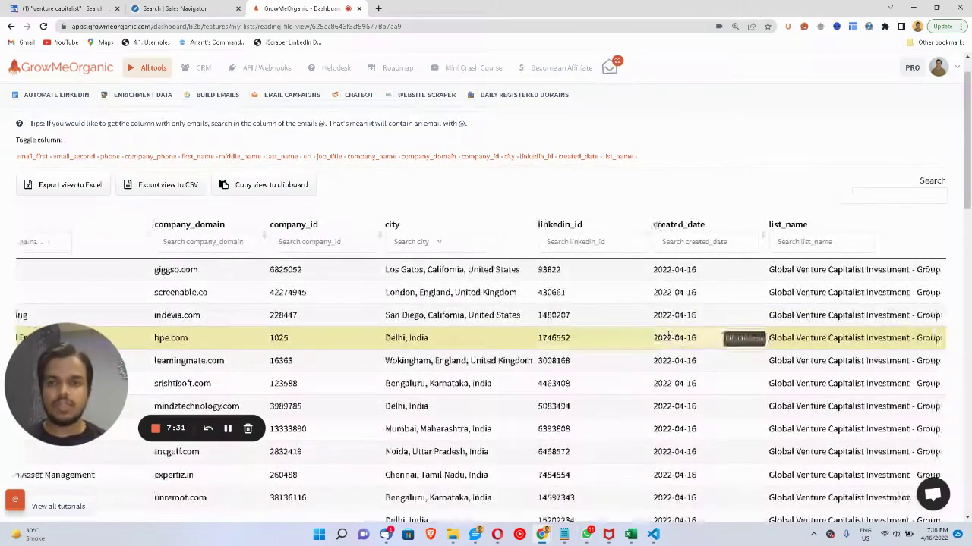